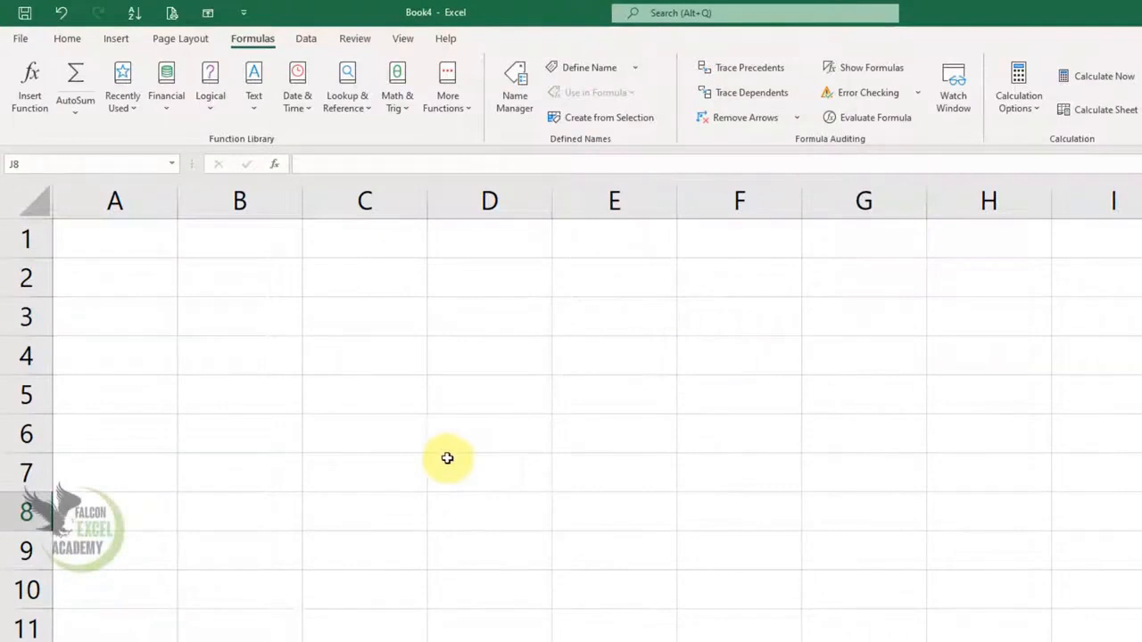
- Fill A1:A10 with a series starting at 15500 and increasing by one per row
{"action": "left_click", "coordinate": [136, 251]}
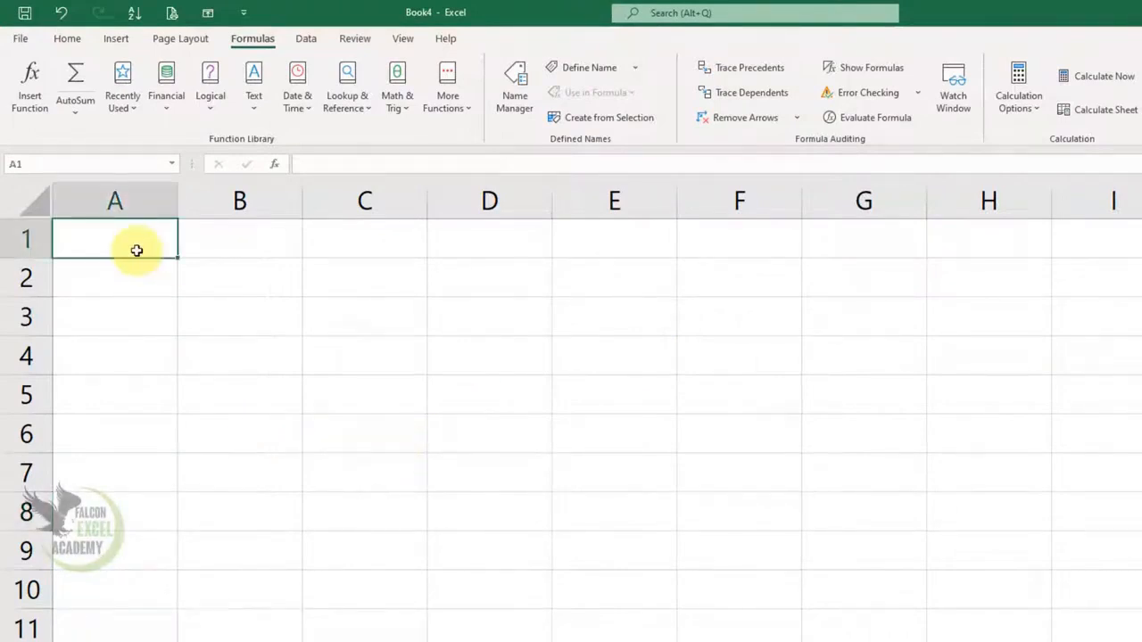
{"action": "type", "text": "15500"}
{"action": "key", "text": "Return"}
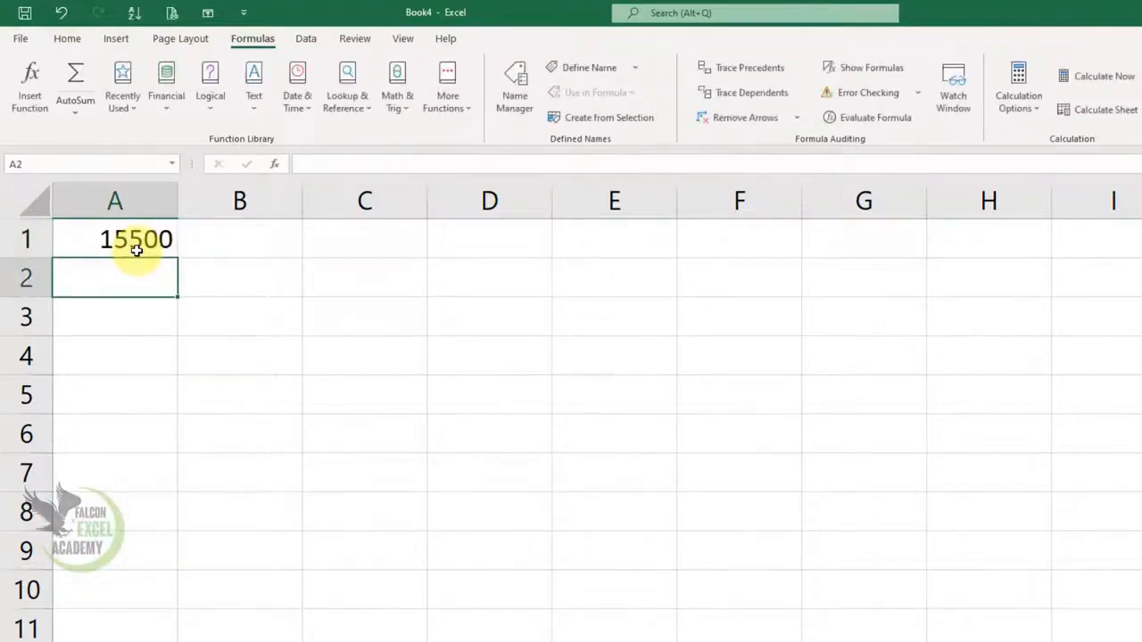
{"action": "left_click", "coordinate": [137, 251]}
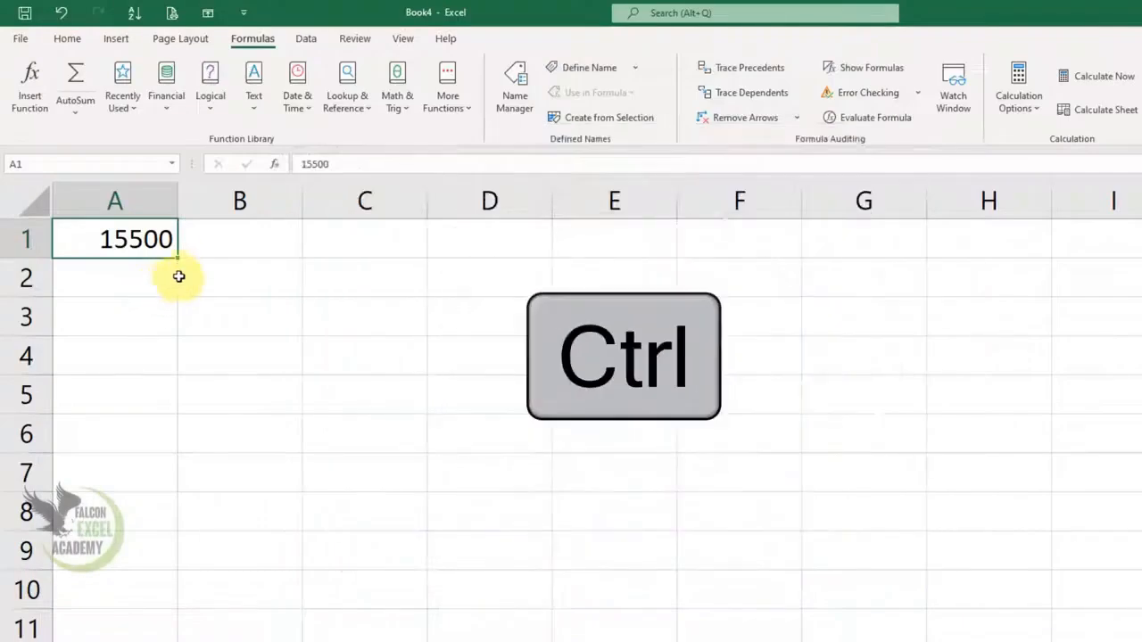
{"action": "left_click_drag", "start_coordinate": [181, 260], "coordinate": [181, 611]}
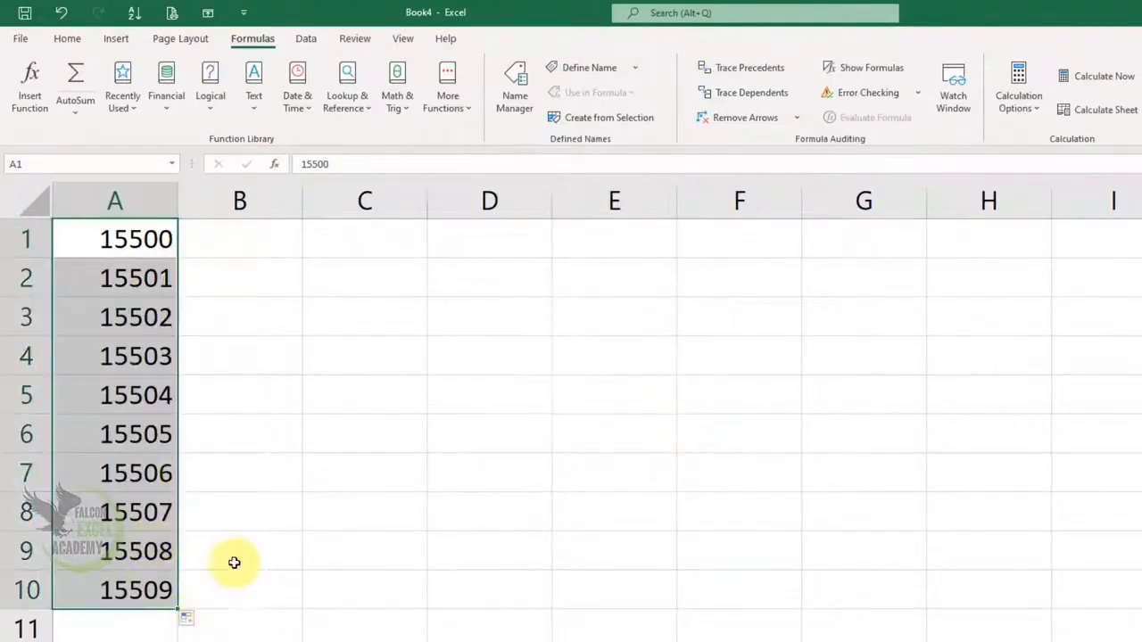
- Fill B1:B8 with a series starting at 14500 and increasing by one per row
{"action": "left_click", "coordinate": [238, 245]}
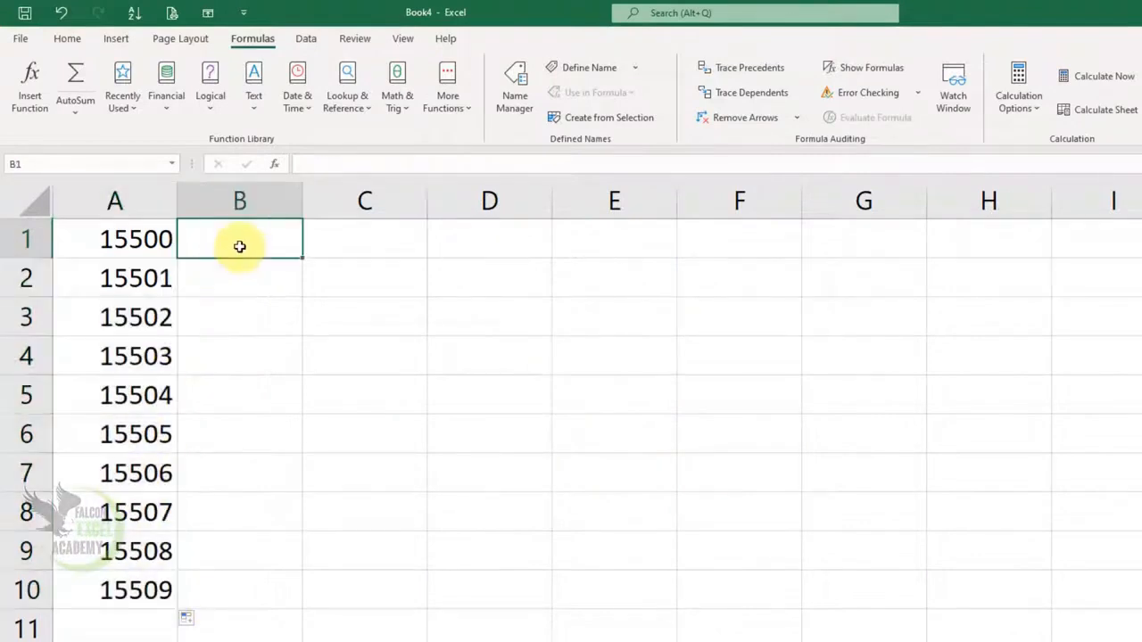
{"action": "type", "text": "14500"}
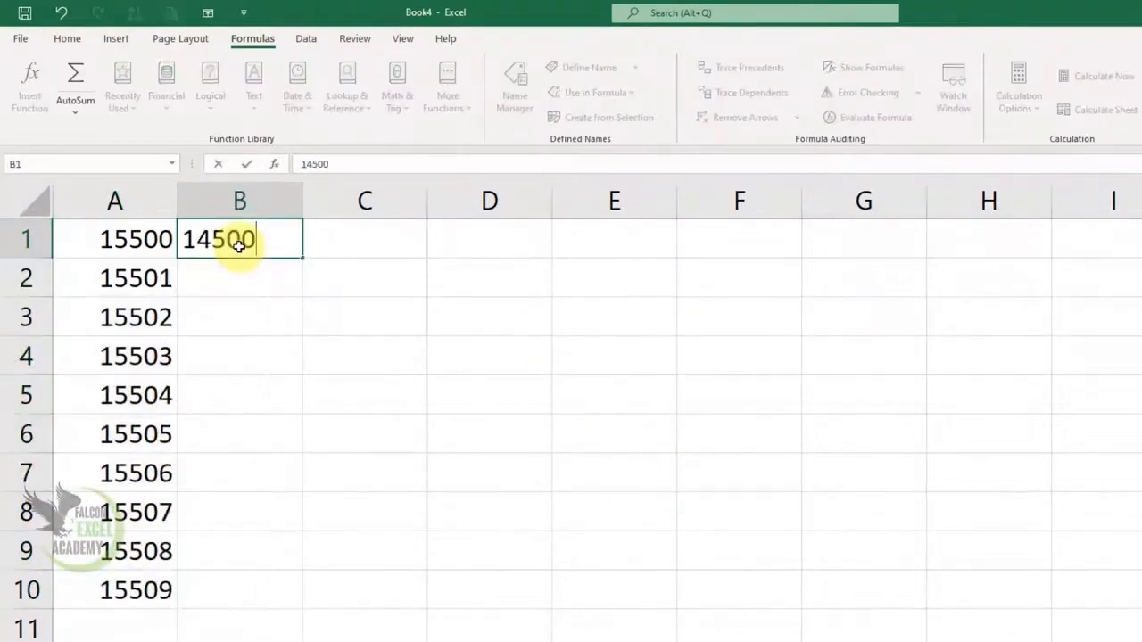
{"action": "key", "text": "Tab"}
{"action": "left_click", "coordinate": [259, 243]}
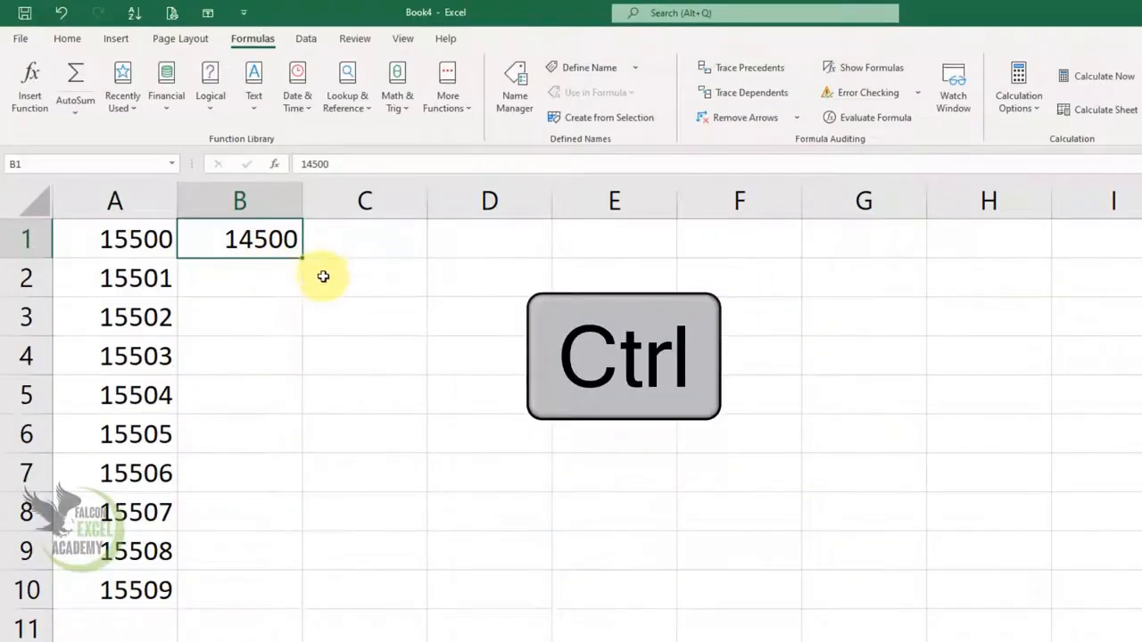
{"action": "left_click_drag", "start_coordinate": [306, 282], "coordinate": [301, 535], "text": "ctrl"}
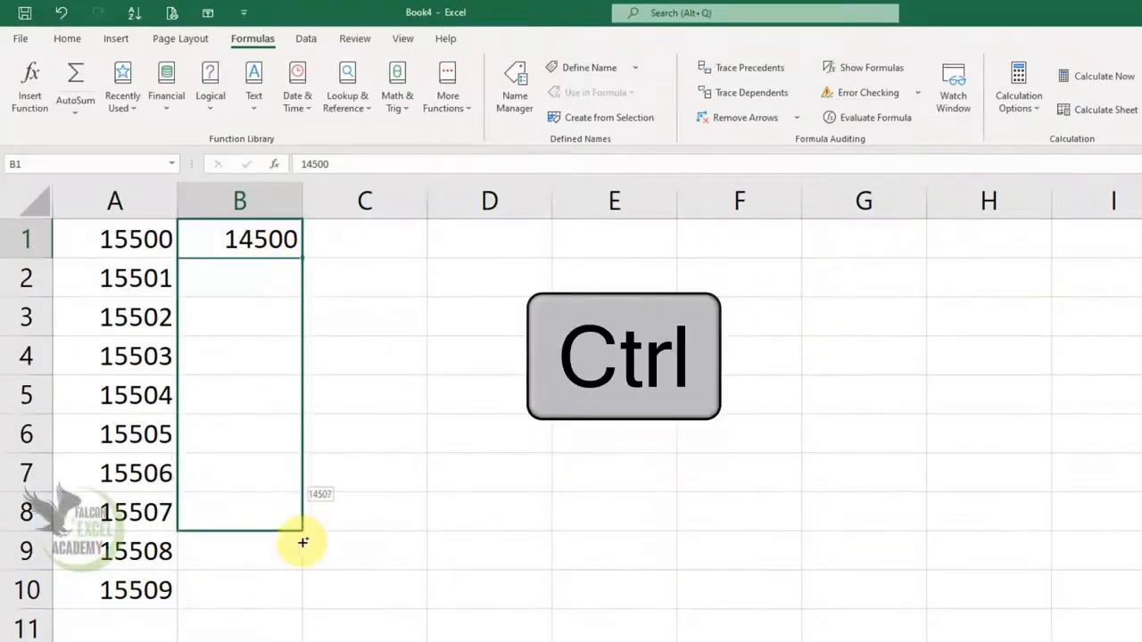
- Fill C1:C9 with a series starting at 78000 and increasing by one per row
{"action": "left_click", "coordinate": [380, 234]}
{"action": "type", "text": "78000"}
{"action": "left_click", "coordinate": [334, 334]}
{"action": "left_click", "coordinate": [375, 238]}
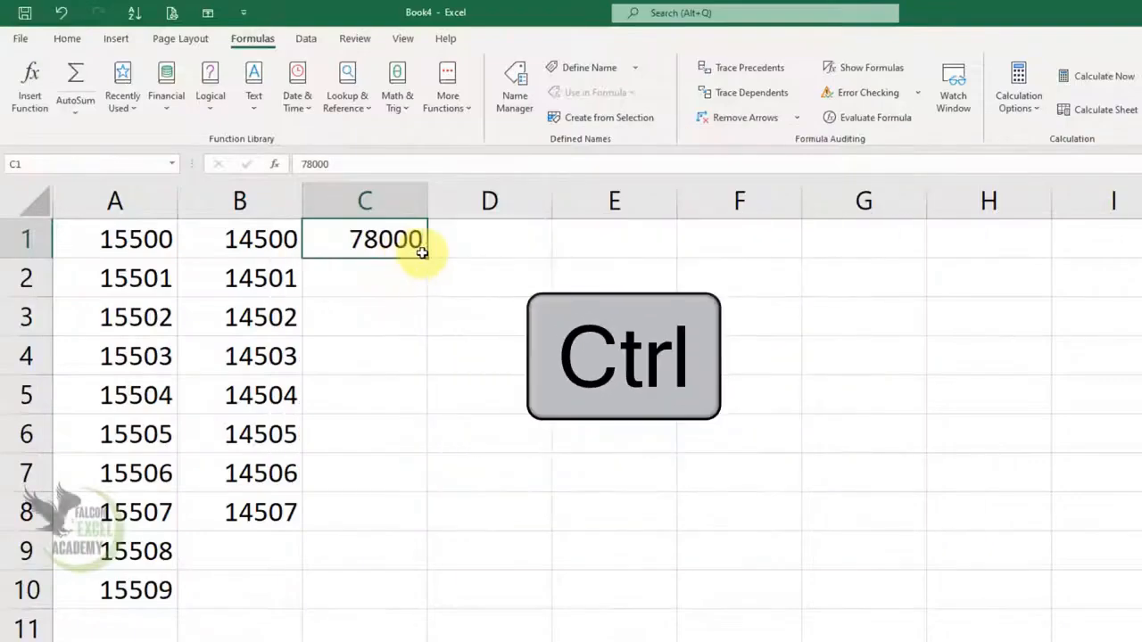
{"action": "left_click_drag", "start_coordinate": [428, 259], "coordinate": [437, 571], "text": "ctrl"}
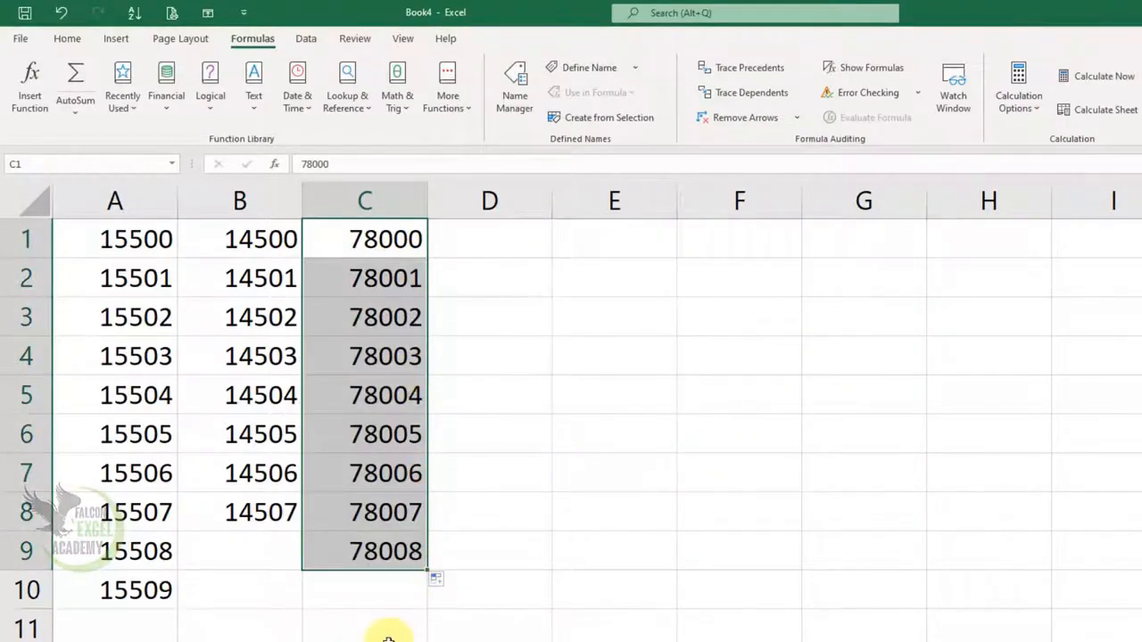
- Insert a SUM function in C10 that totals the ranges A1:A10, B1:B8 and C1:C9
{"action": "left_click", "coordinate": [383, 590]}
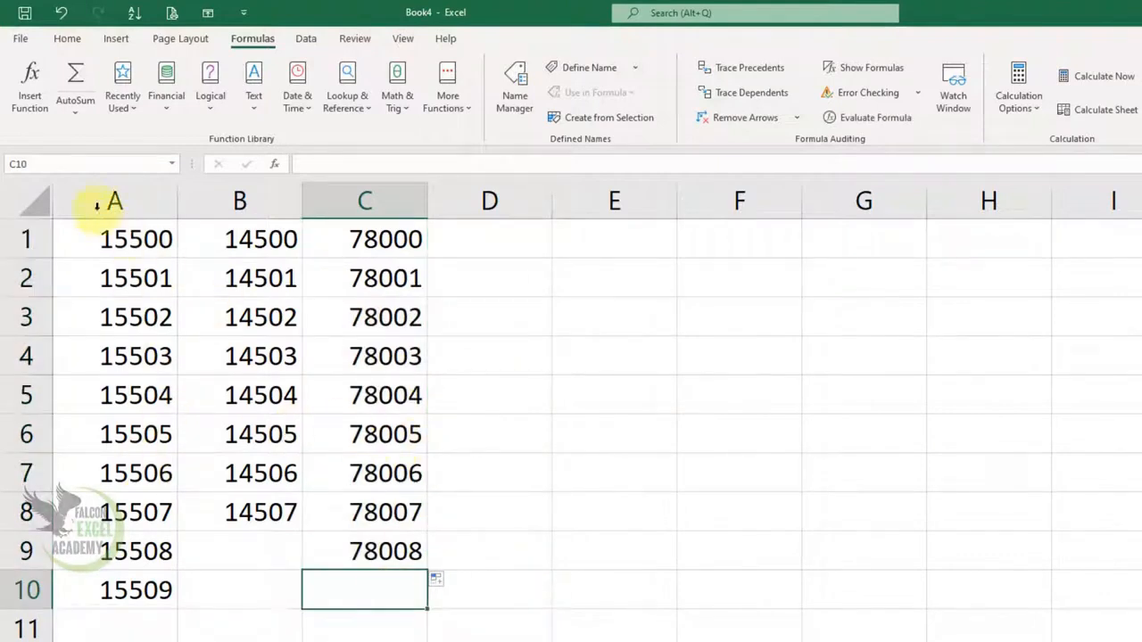
{"action": "left_click", "coordinate": [31, 78]}
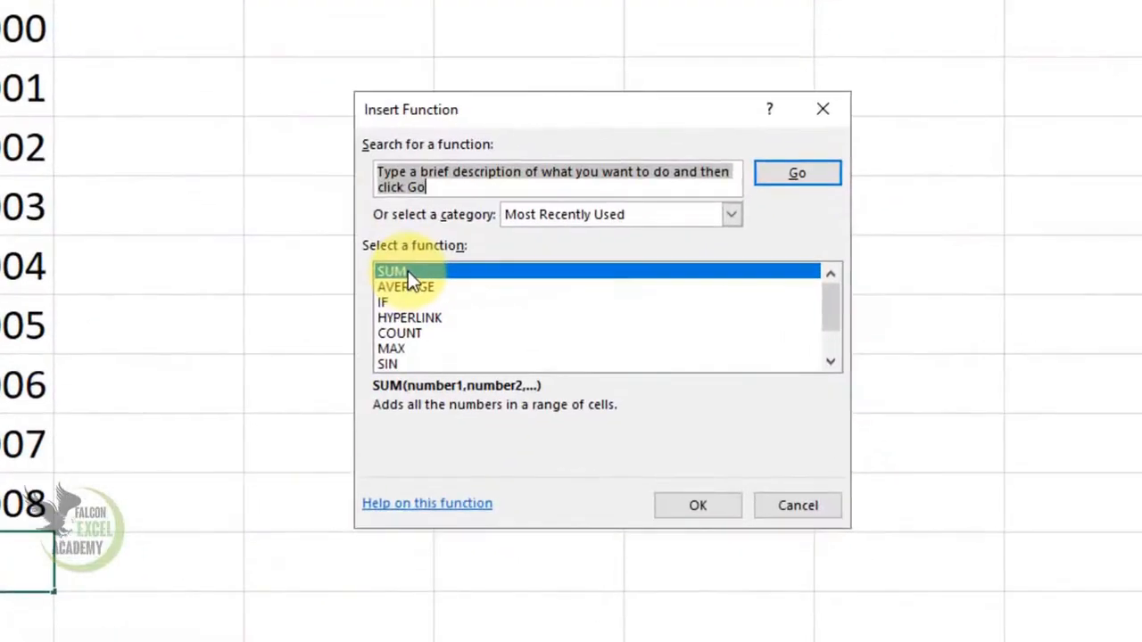
{"action": "left_click", "coordinate": [780, 531]}
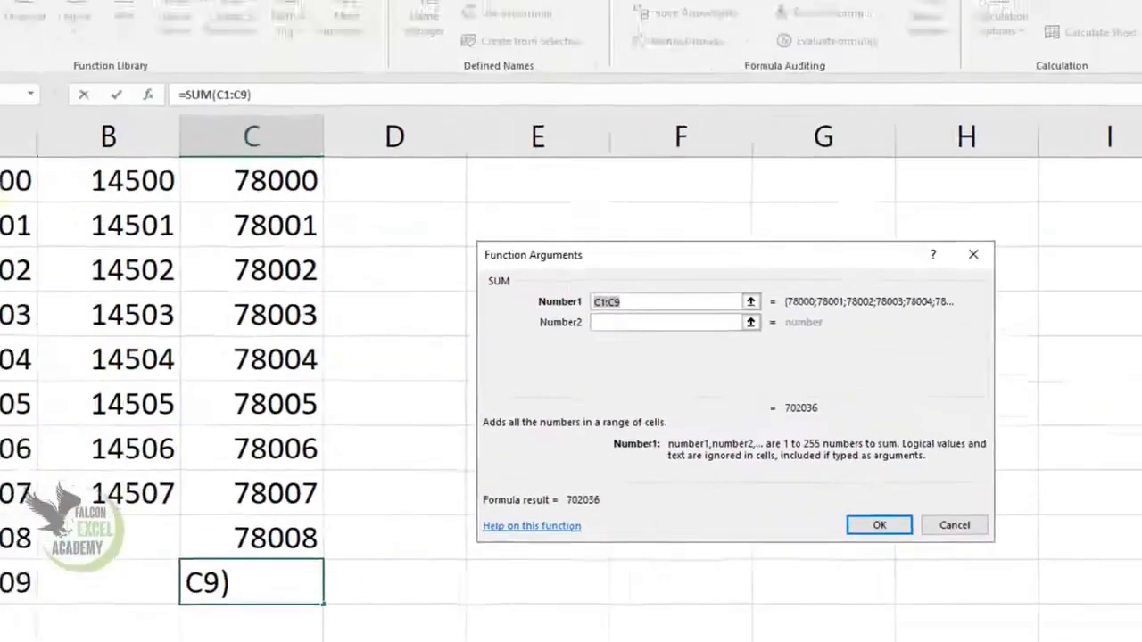
{"action": "left_click_drag", "start_coordinate": [89, 223], "coordinate": [95, 584]}
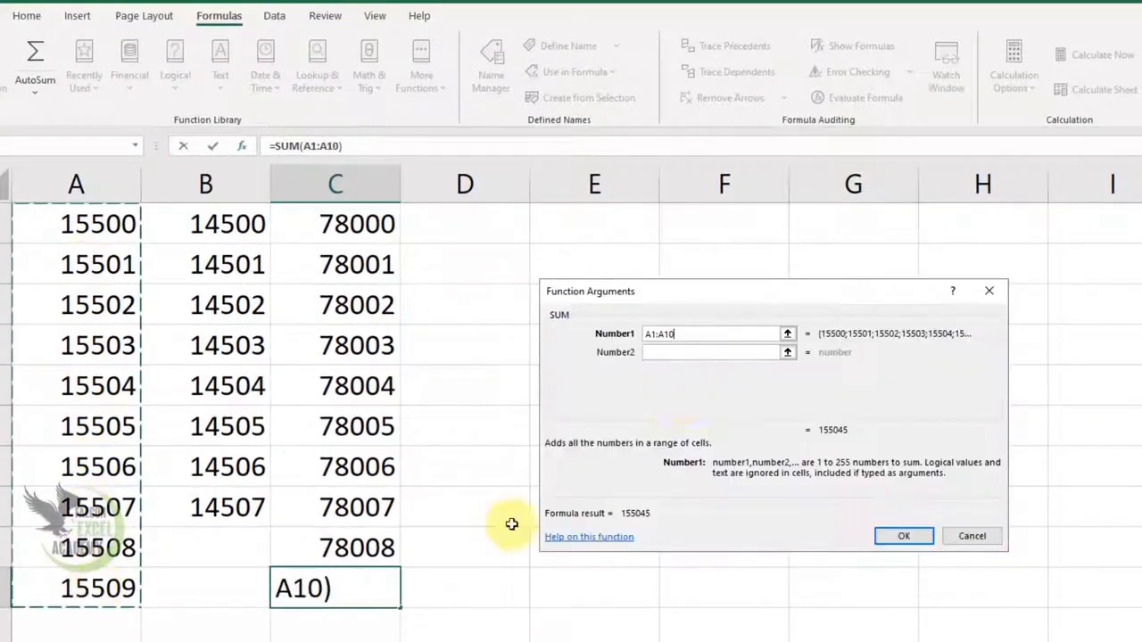
{"action": "left_click", "coordinate": [663, 355]}
{"action": "left_click_drag", "start_coordinate": [253, 222], "coordinate": [248, 508]}
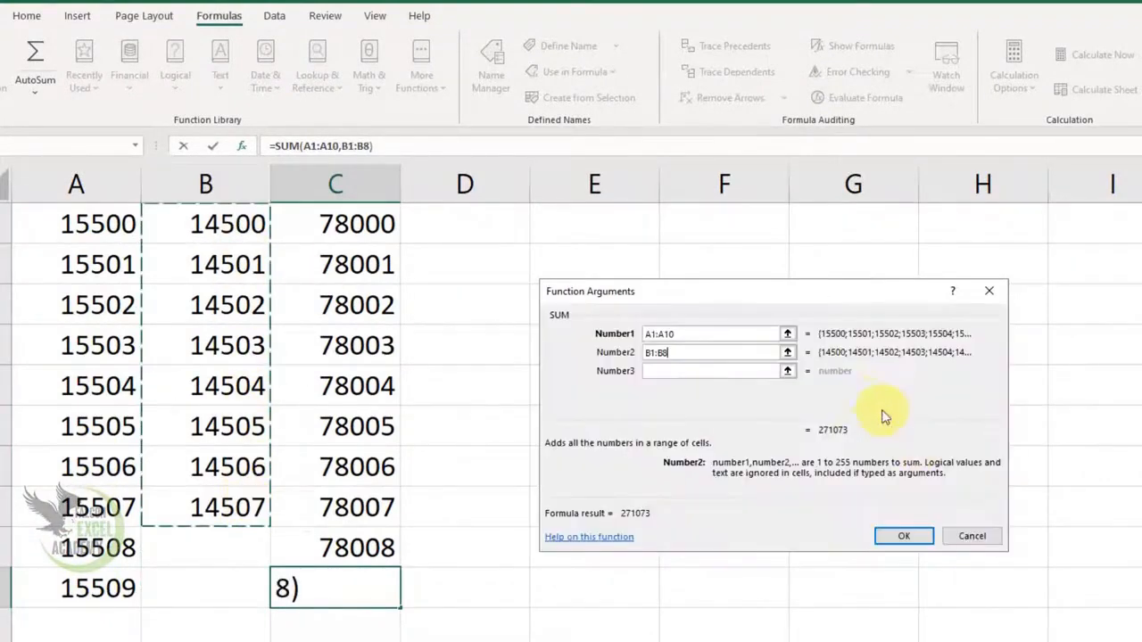
{"action": "left_click", "coordinate": [725, 371]}
{"action": "left_click_drag", "start_coordinate": [344, 223], "coordinate": [357, 548]}
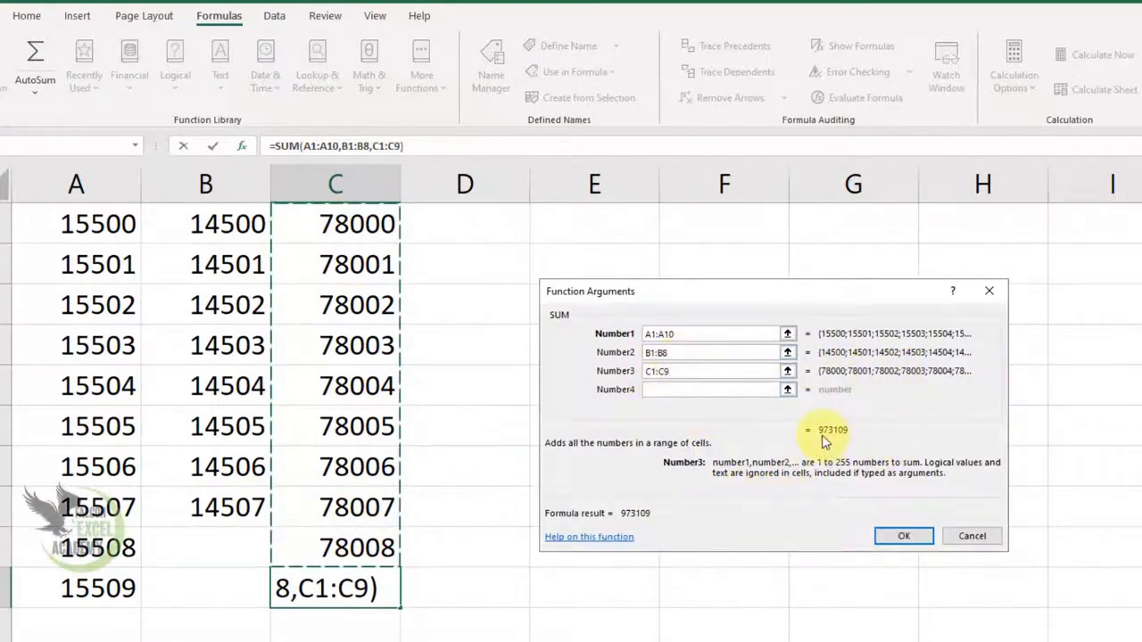
{"action": "left_click", "coordinate": [904, 535]}
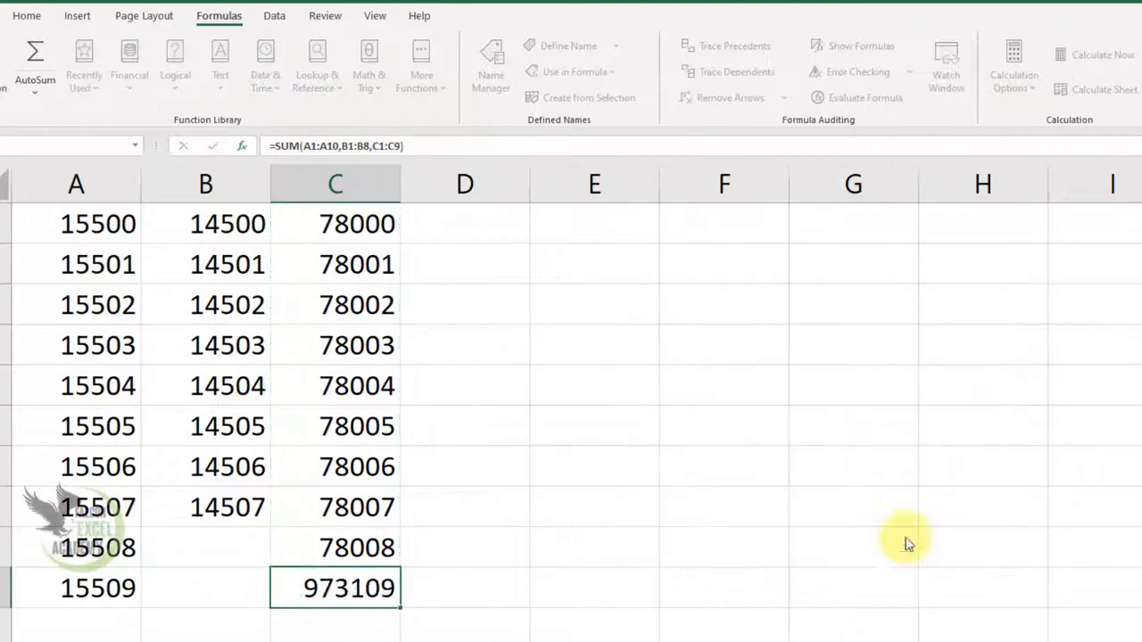
{"action": "left_click", "coordinate": [587, 594]}
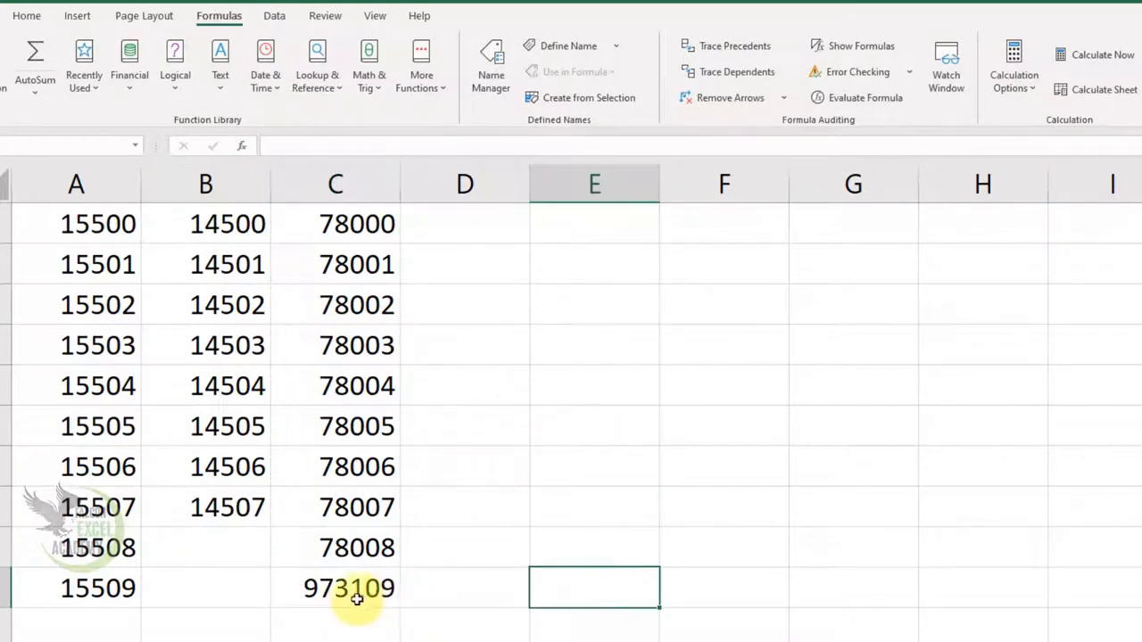
- Trace the precedents of the SUM formula in C10 and remove the arrows
{"action": "left_click", "coordinate": [355, 596]}
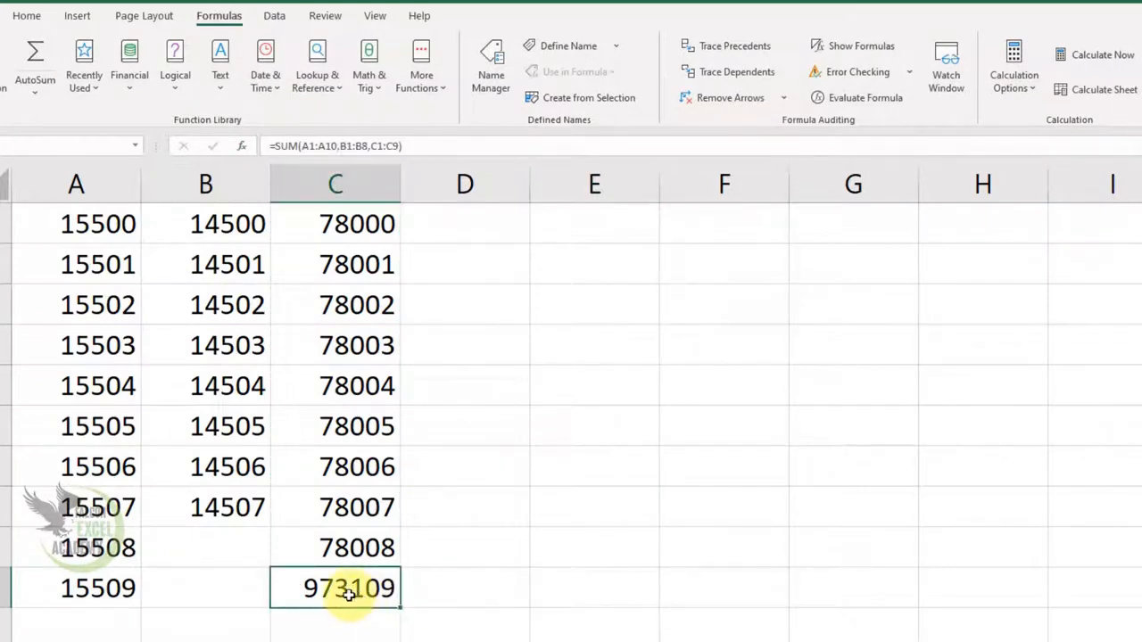
{"action": "left_click", "coordinate": [516, 578]}
{"action": "left_click", "coordinate": [337, 603]}
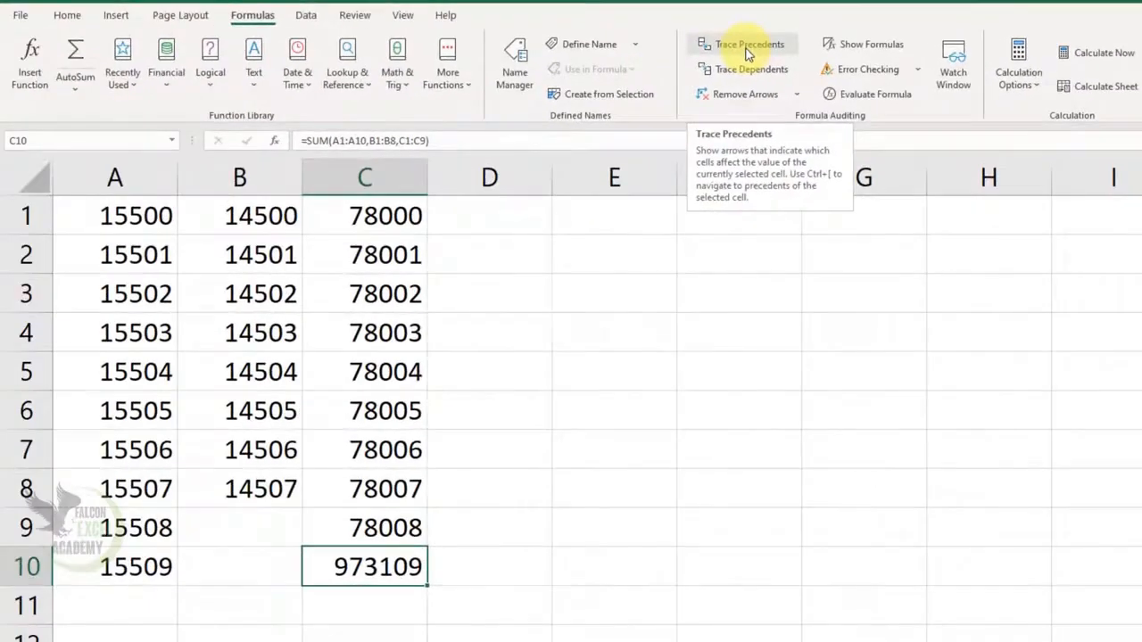
{"action": "left_click", "coordinate": [748, 52]}
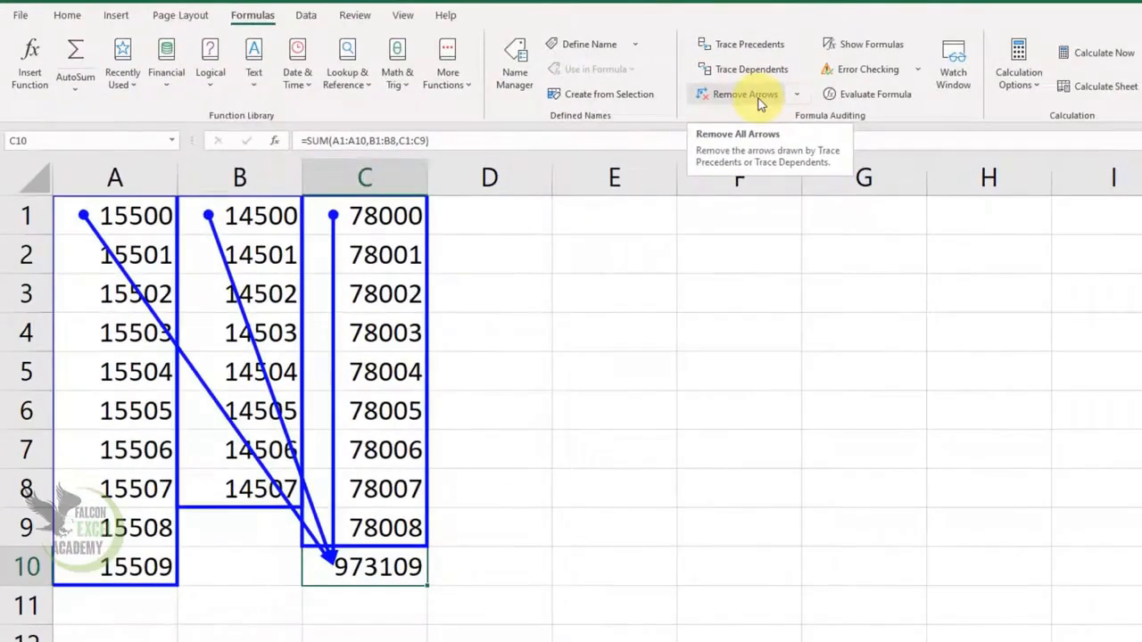
{"action": "left_click", "coordinate": [426, 185]}
{"action": "left_click", "coordinate": [669, 461]}
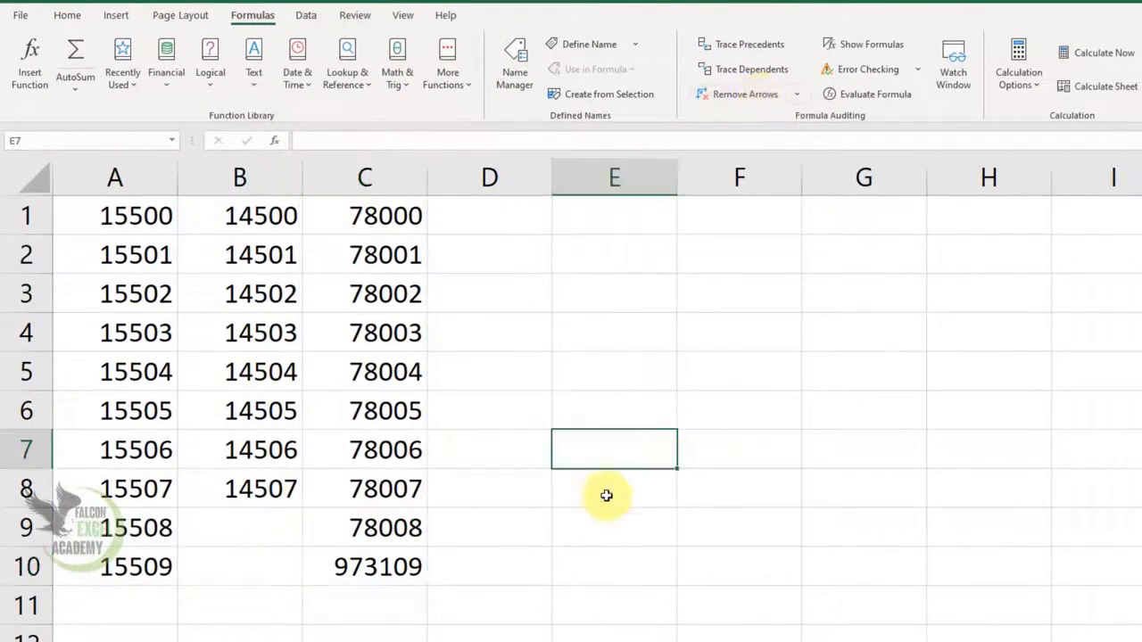
- Trace the dependents of cells A4, B3 and C5 and remove all the arrows
{"action": "left_click", "coordinate": [349, 566]}
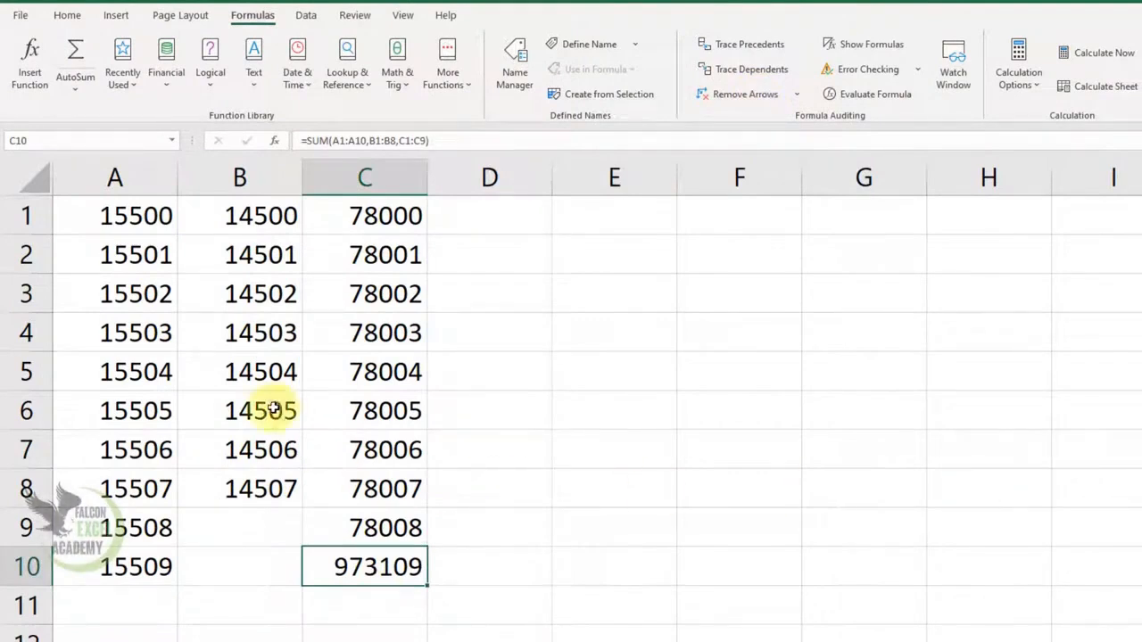
{"action": "left_click", "coordinate": [152, 333]}
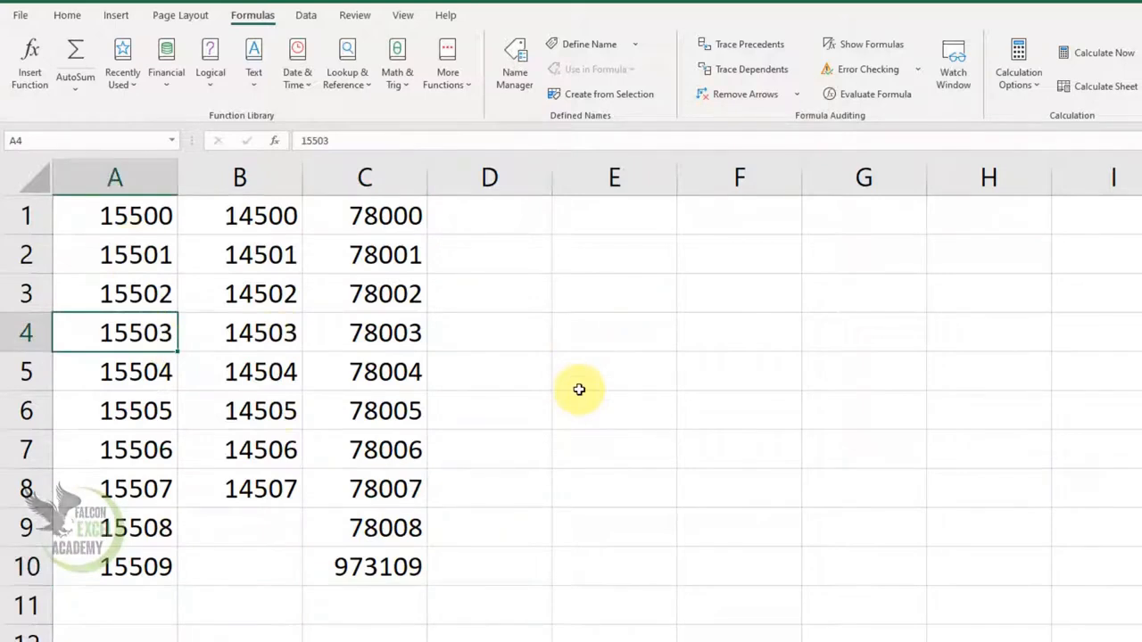
{"action": "left_click", "coordinate": [406, 566]}
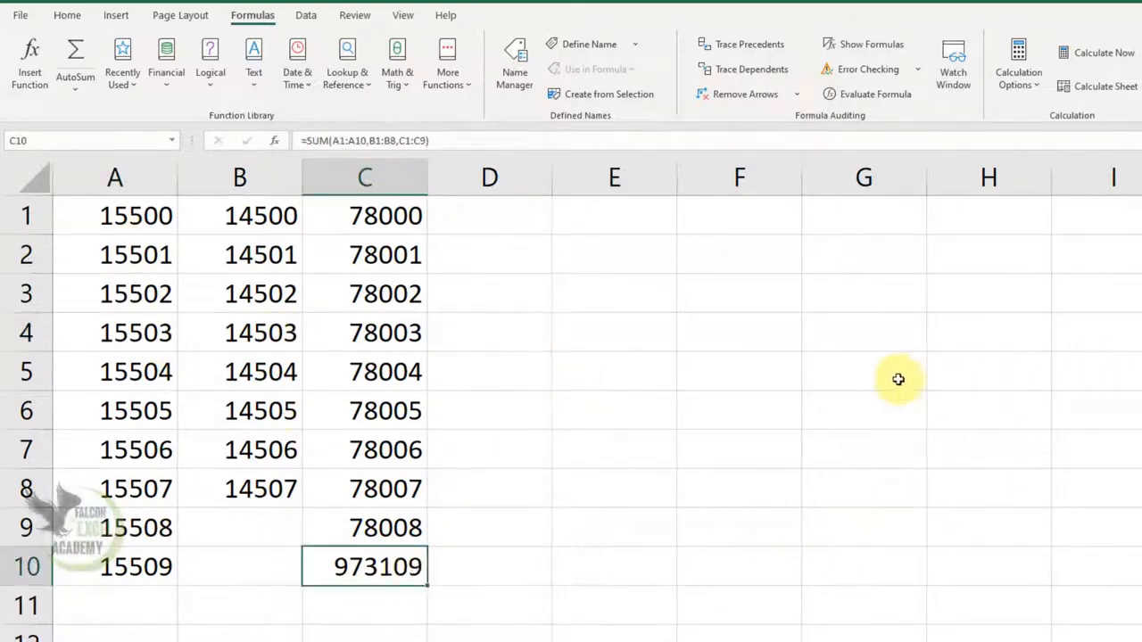
{"action": "left_click", "coordinate": [125, 332]}
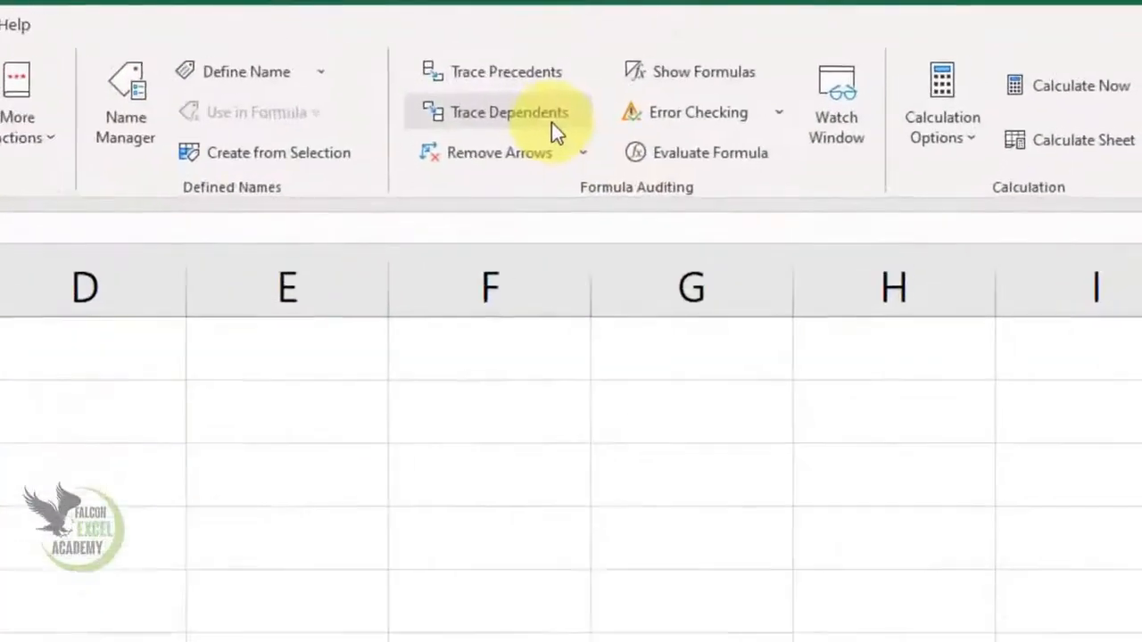
{"action": "left_click", "coordinate": [487, 135]}
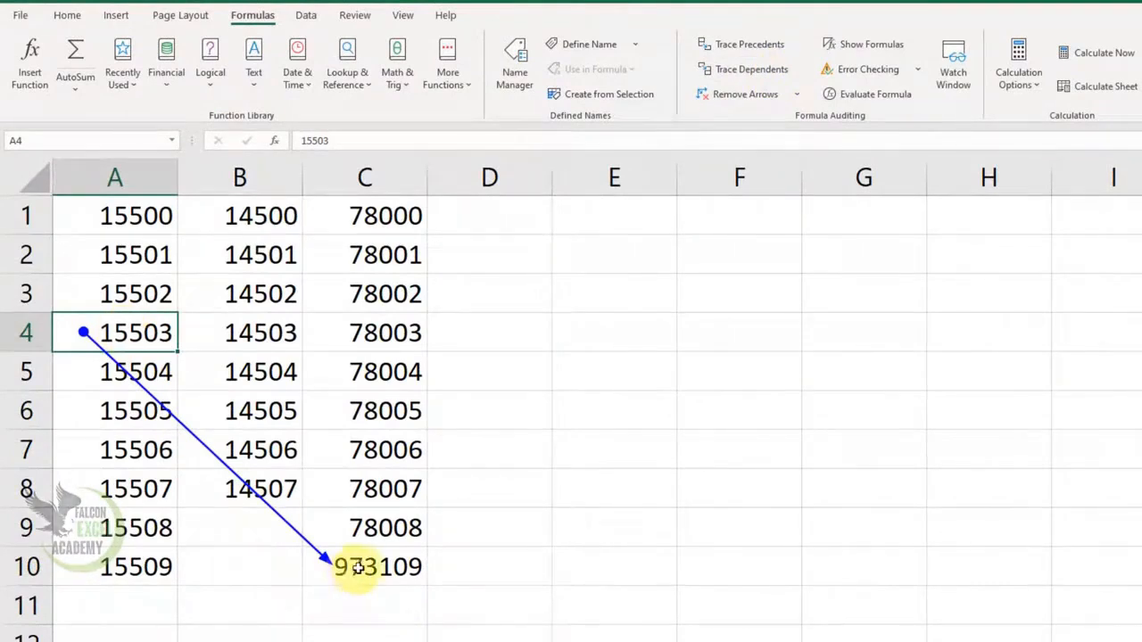
{"action": "left_click", "coordinate": [281, 296]}
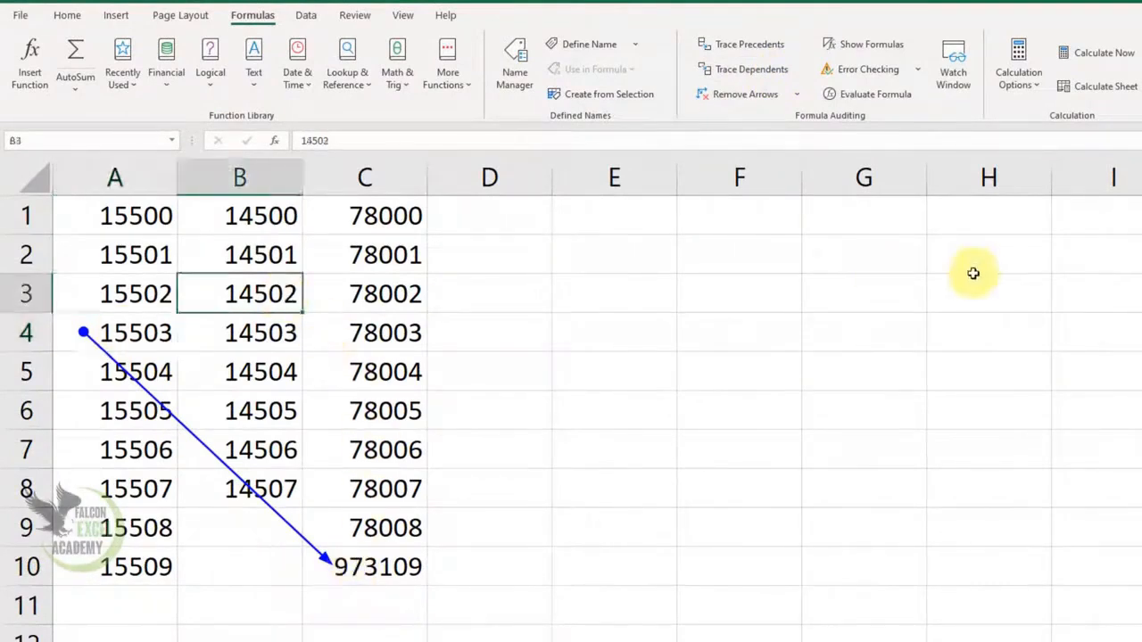
{"action": "left_click", "coordinate": [769, 78]}
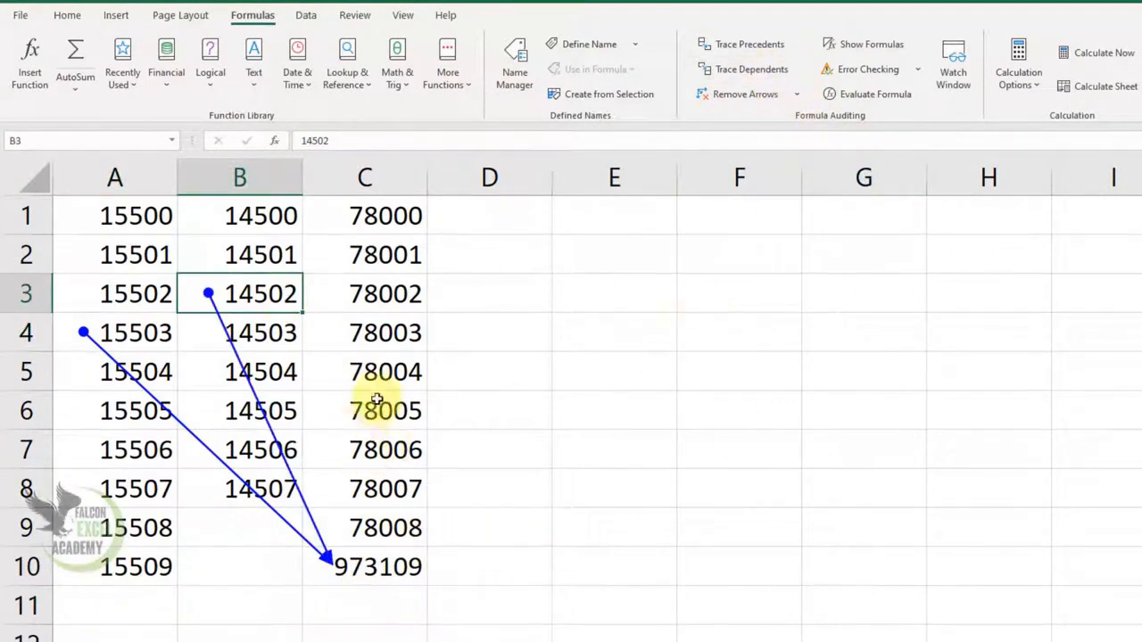
{"action": "left_click", "coordinate": [386, 370]}
{"action": "left_click", "coordinate": [750, 72]}
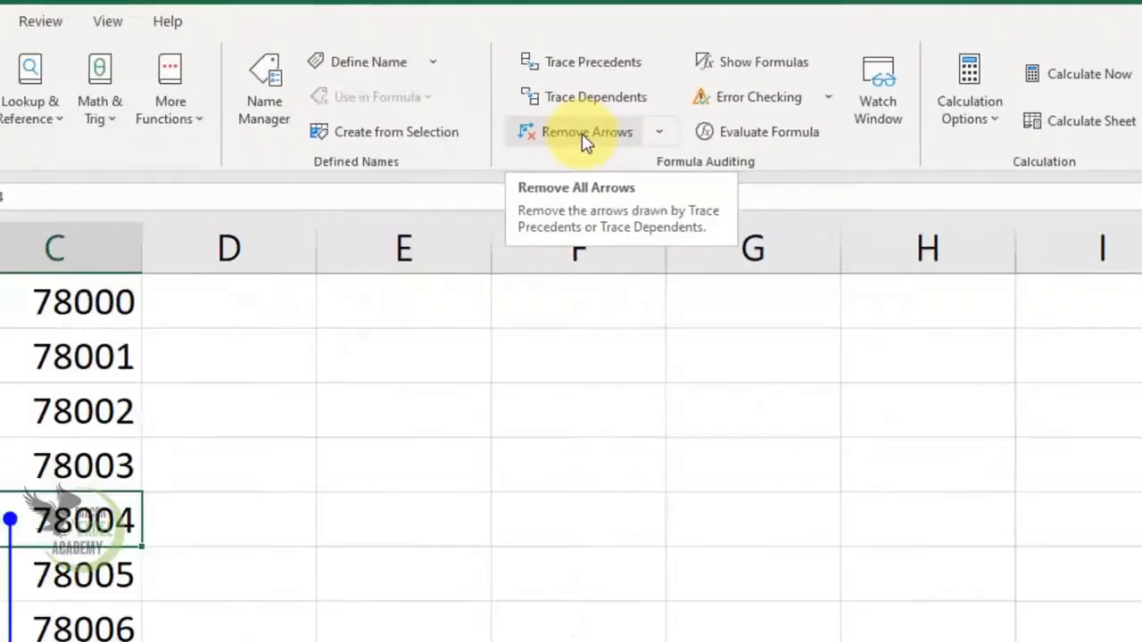
{"action": "left_click", "coordinate": [741, 96]}
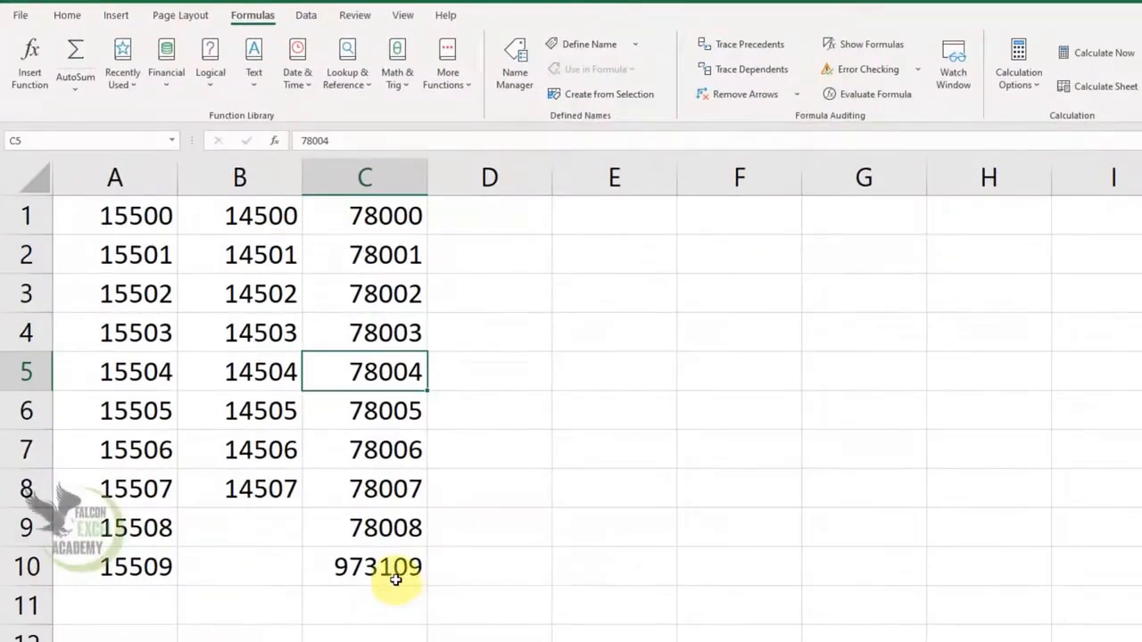
- Enter the values 500, 20, 500, 400 and 500 in cells E1 to E5
{"action": "left_click", "coordinate": [395, 580]}
{"action": "left_click", "coordinate": [630, 220]}
{"action": "type", "text": "500"}
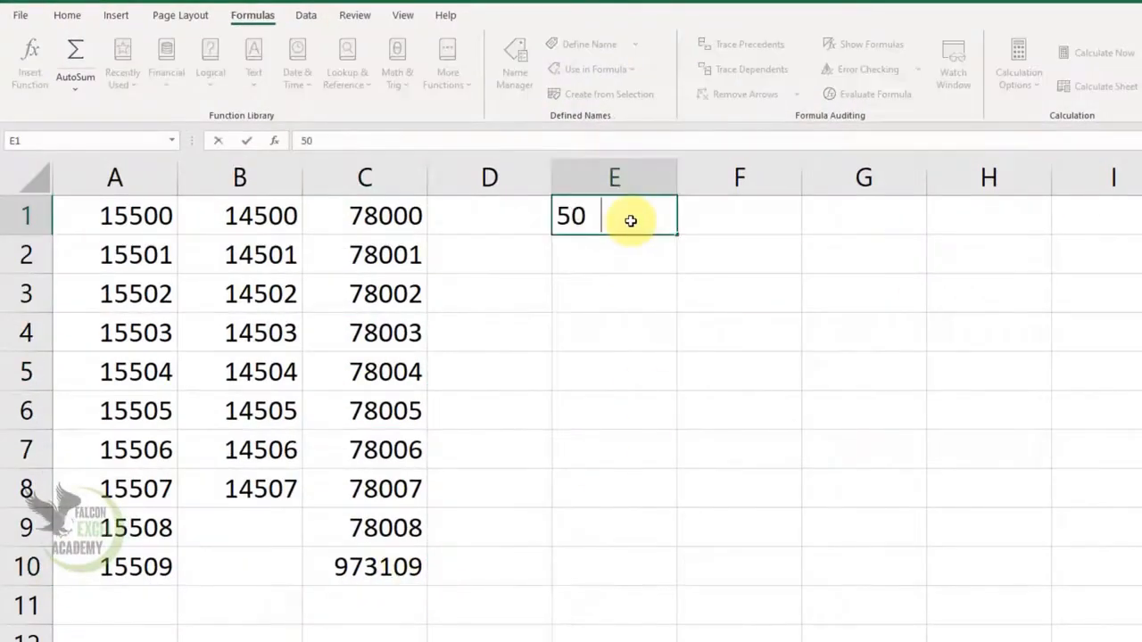
{"action": "key", "text": "Return"}
{"action": "type", "text": "20"}
{"action": "key", "text": "Return"}
{"action": "type", "text": "500"}
{"action": "key", "text": "Return"}
{"action": "type", "text": "400"}
{"action": "key", "text": "Return"}
{"action": "type", "text": "500"}
{"action": "key", "text": "Return"}
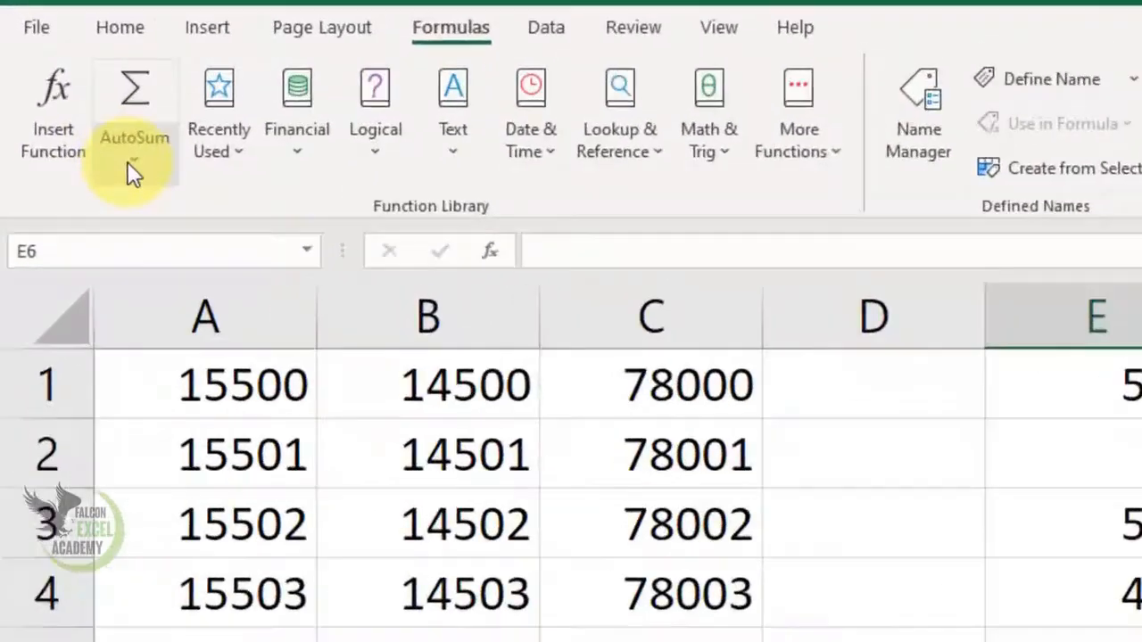
- Insert a MAX function in E6 over the range E1:E5
{"action": "left_click", "coordinate": [74, 86]}
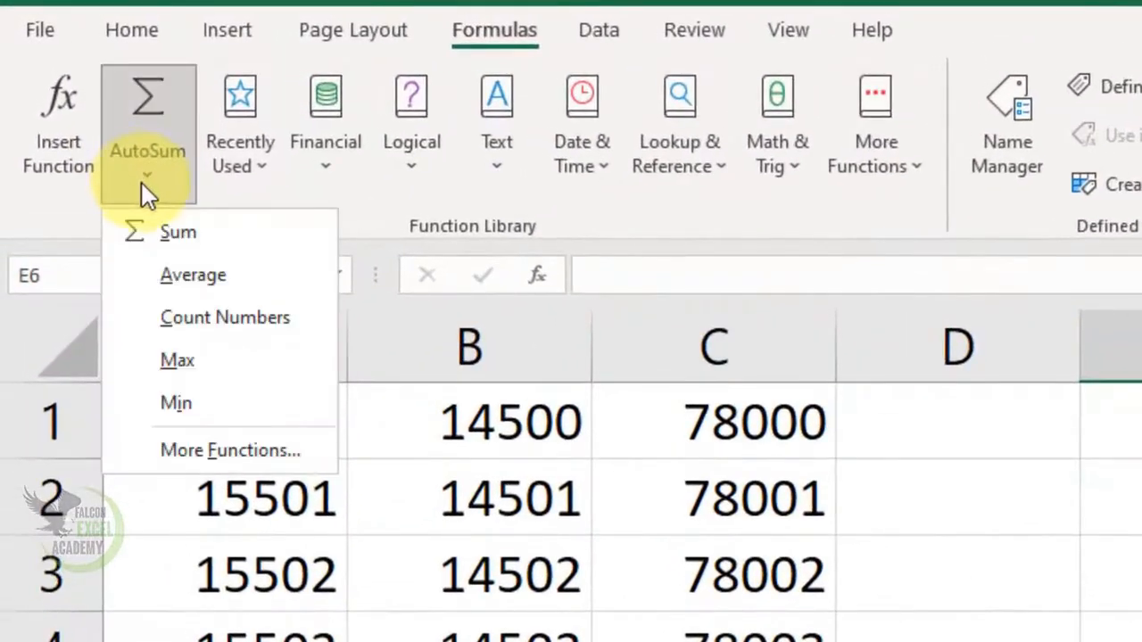
{"action": "left_click", "coordinate": [143, 359]}
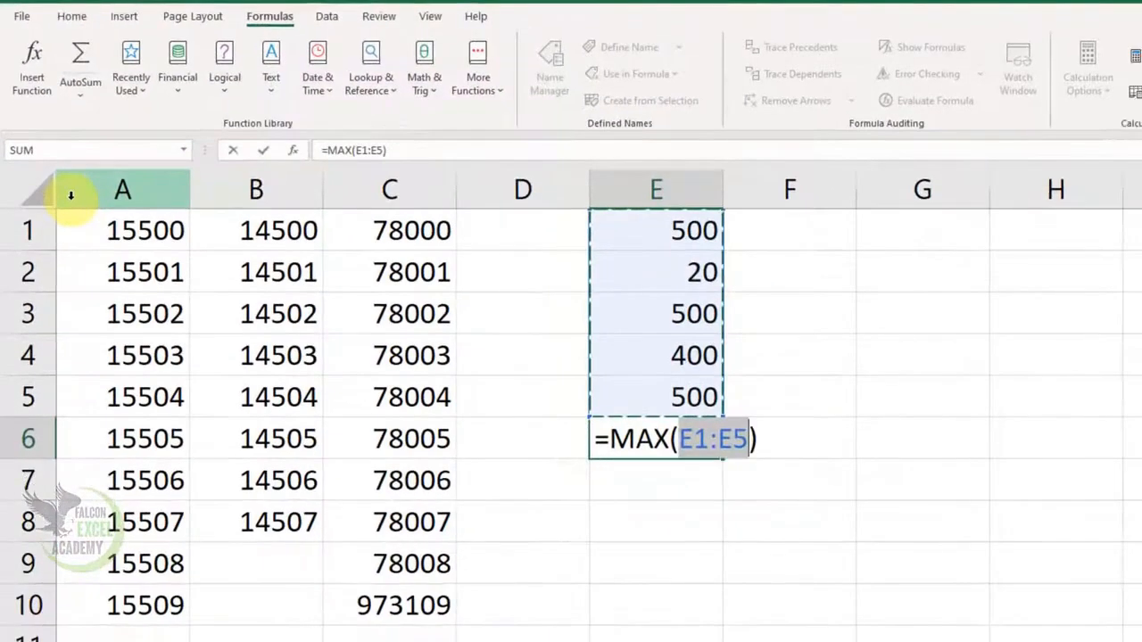
{"action": "key", "text": "Return"}
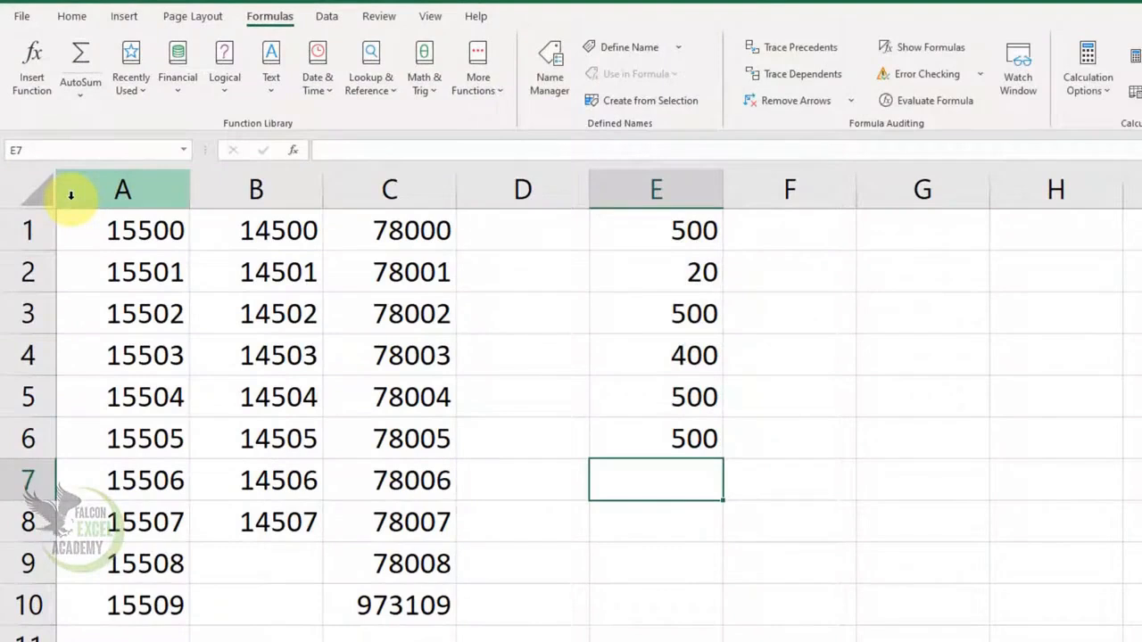
- Enter the values 2500, 400, 500, 400 and 50 in cells F4 to F8
{"action": "left_click", "coordinate": [789, 362]}
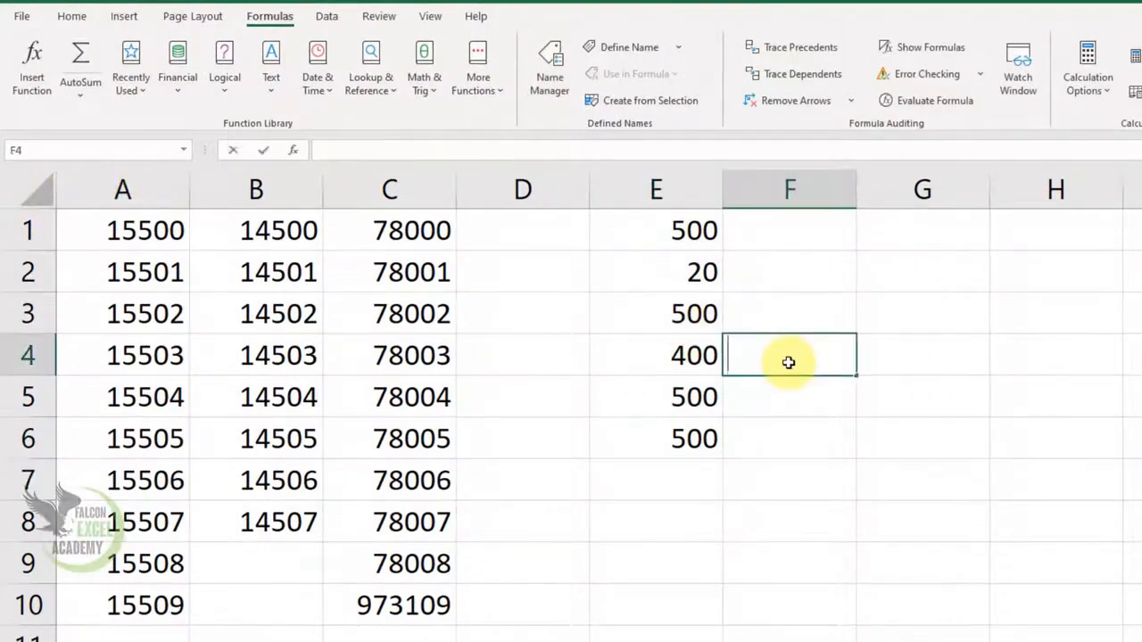
{"action": "type", "text": "2500"}
{"action": "key", "text": "Return"}
{"action": "type", "text": "400"}
{"action": "key", "text": "Return"}
{"action": "type", "text": "500"}
{"action": "key", "text": "Return"}
{"action": "type", "text": "400 50"}
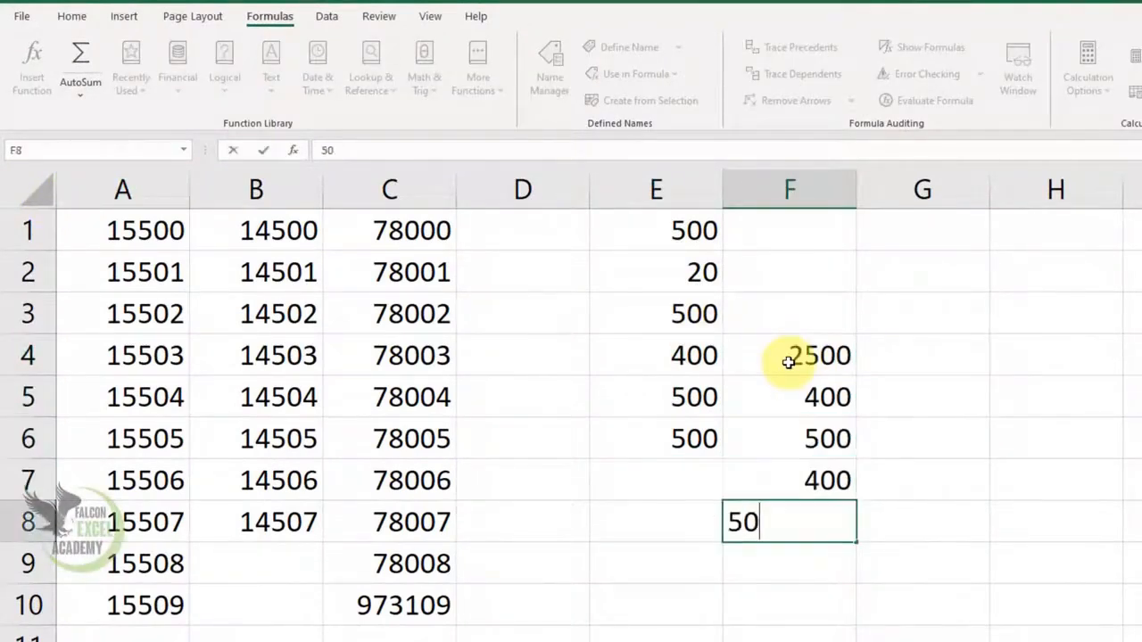
{"action": "key", "text": "Return"}
- Insert an AVERAGE function in F9 over the range F4:F8
{"action": "left_click", "coordinate": [80, 85]}
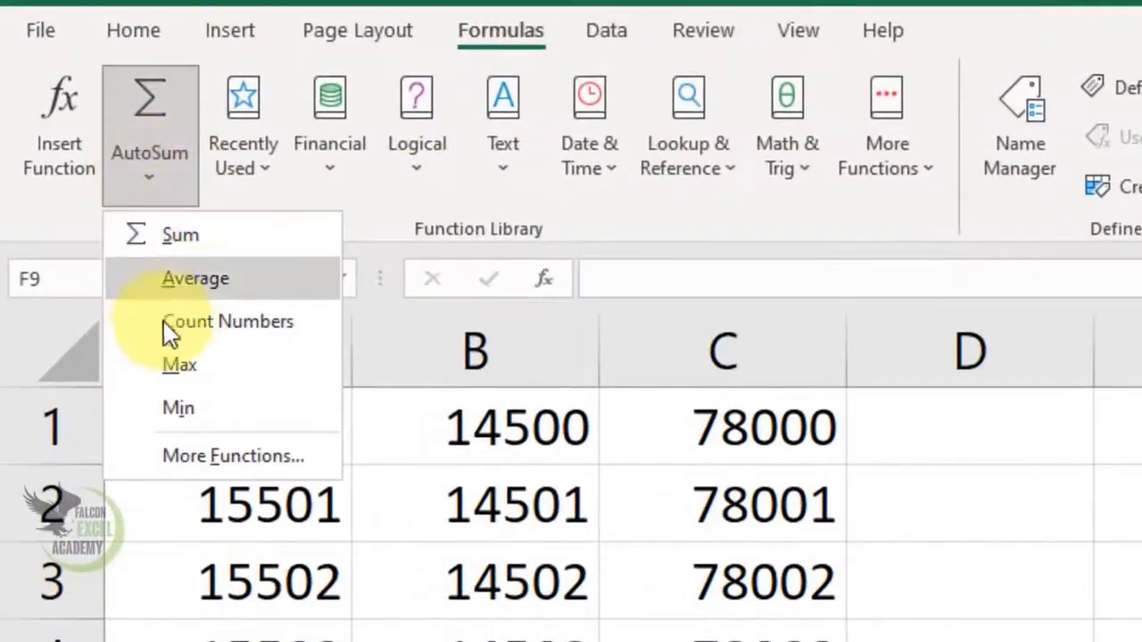
{"action": "left_click", "coordinate": [196, 279]}
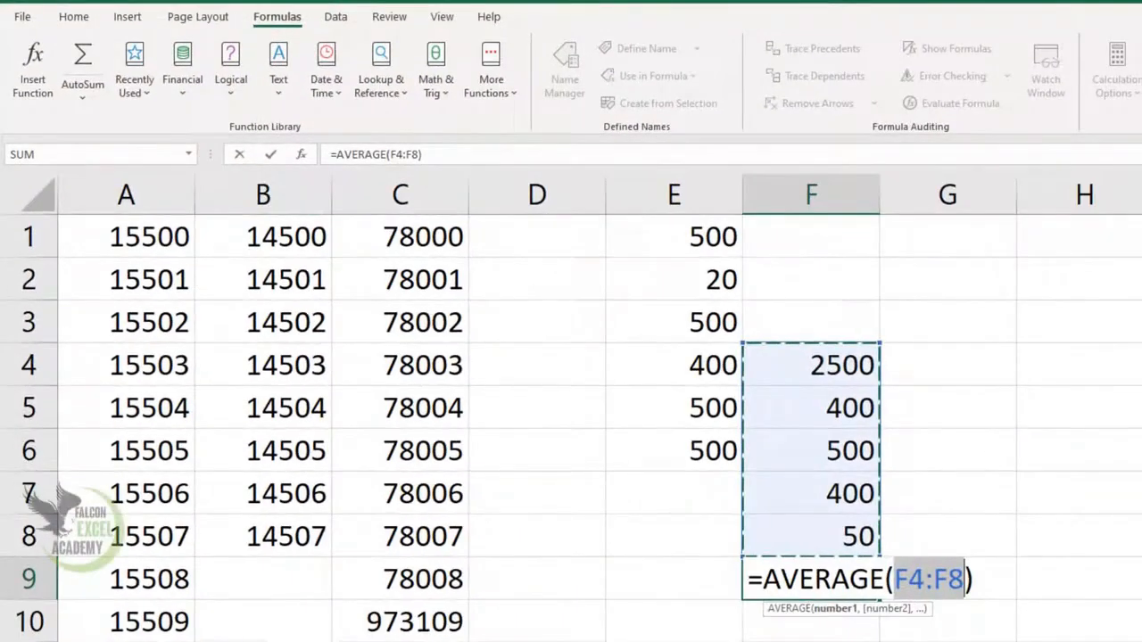
{"action": "key", "text": "Return"}
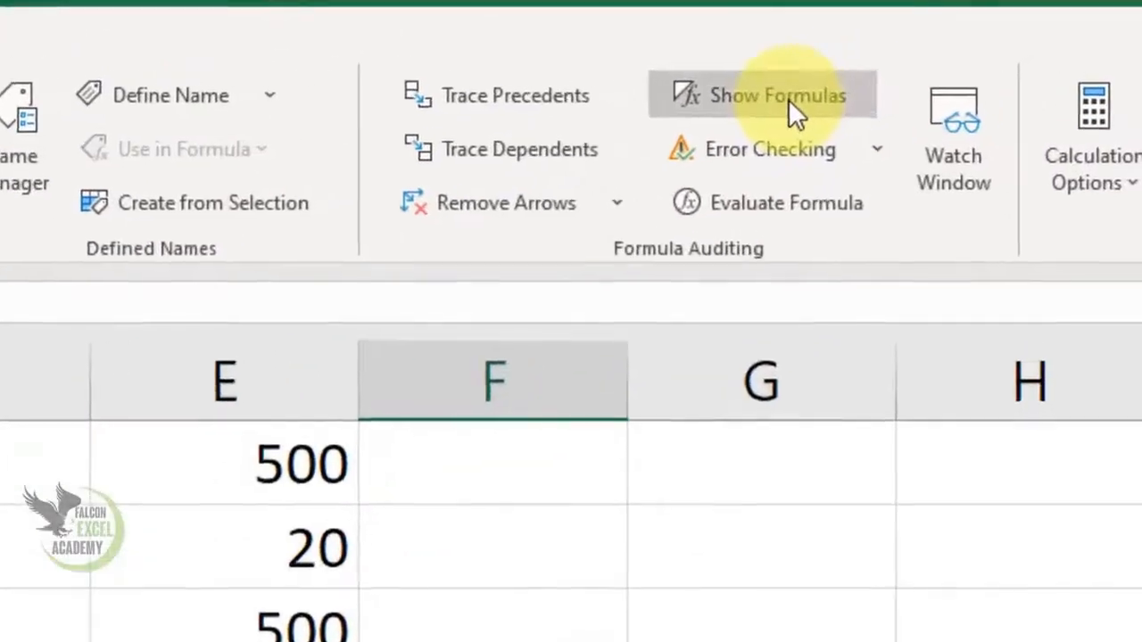
- Show the formulas in the sheet's cells to review them and switch back to displaying the results
{"action": "left_click", "coordinate": [953, 49]}
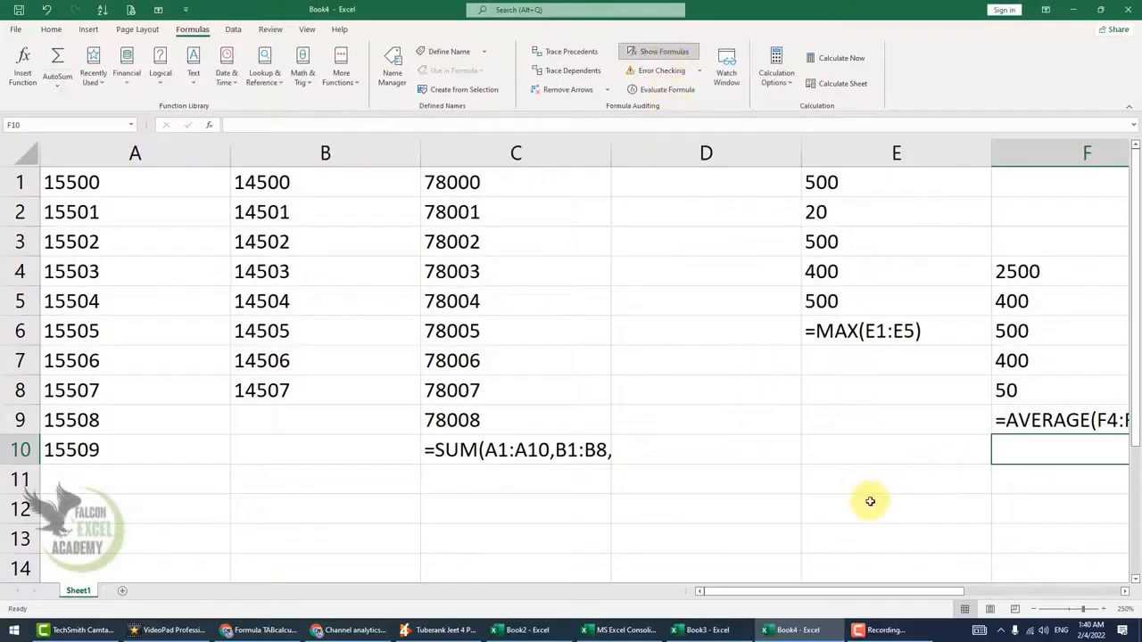
{"action": "left_click", "coordinate": [1034, 612]}
{"action": "left_click", "coordinate": [1033, 613]}
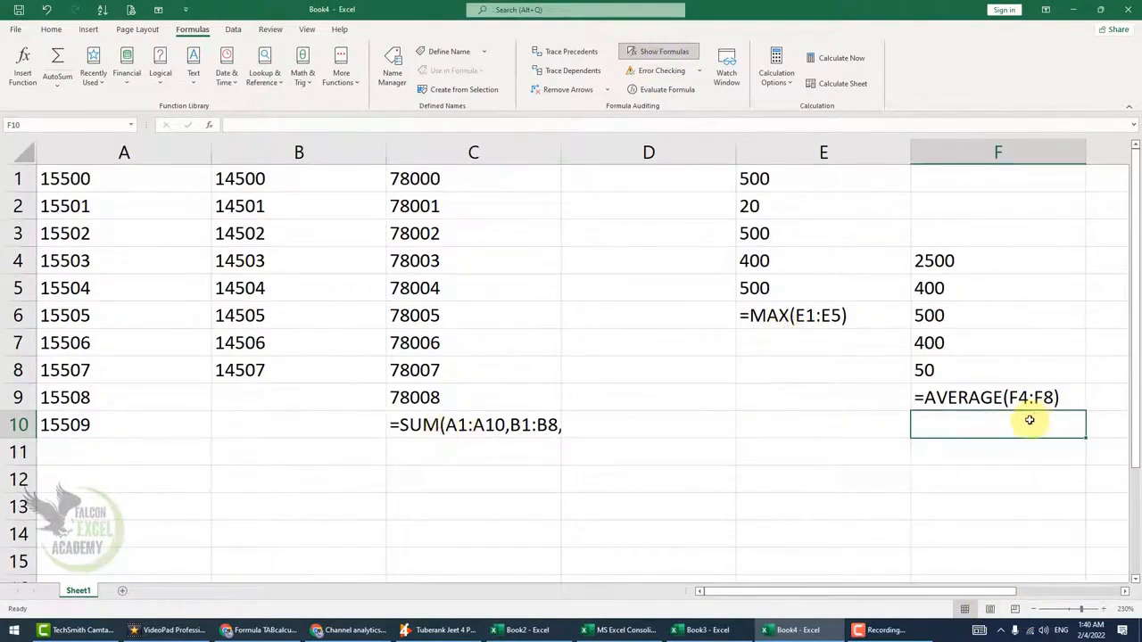
{"action": "left_click", "coordinate": [660, 56]}
{"action": "left_click", "coordinate": [660, 56]}
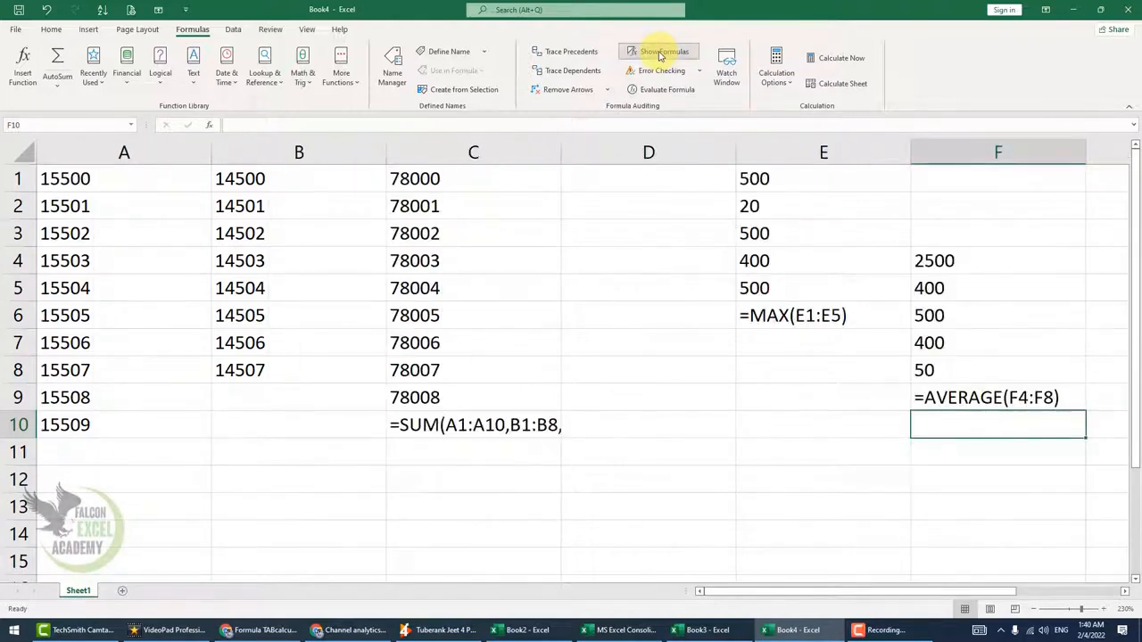
{"action": "left_click", "coordinate": [660, 56]}
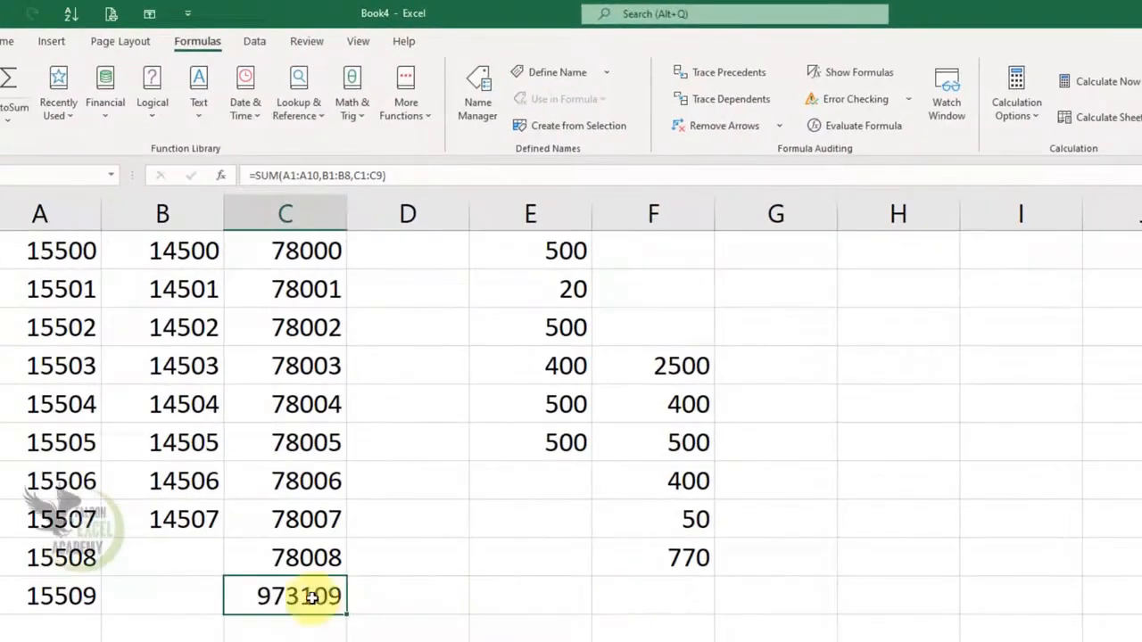
- Break the MAX formula in E6 by removing the row number of its first reference, giving =MAX(E:E5)
{"action": "left_click", "coordinate": [679, 558]}
{"action": "left_click", "coordinate": [557, 439]}
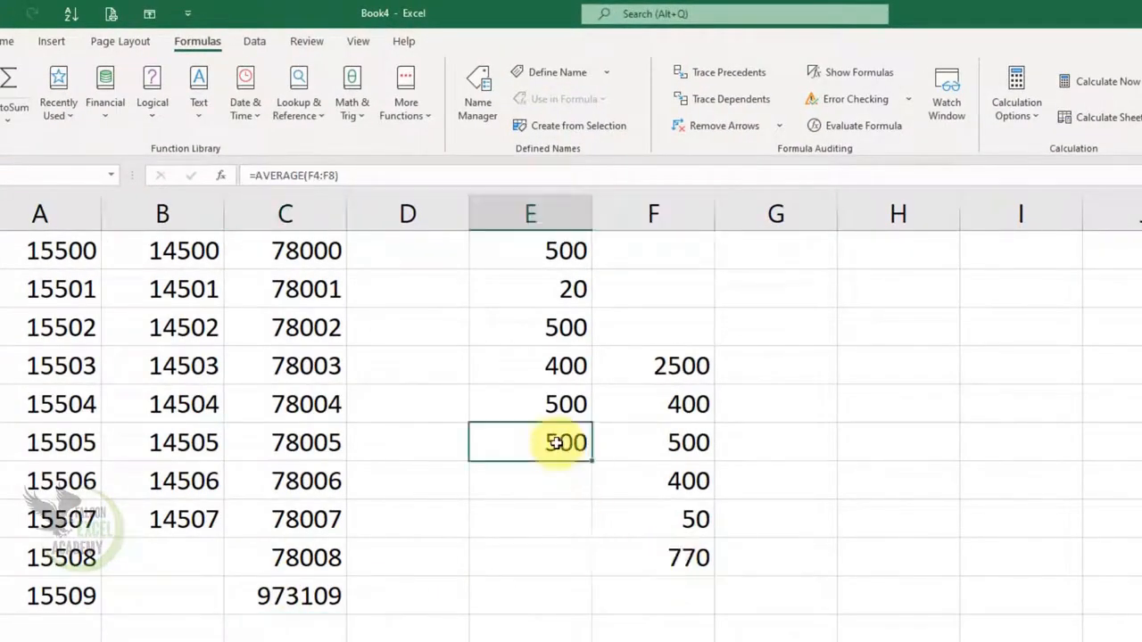
{"action": "double_click", "coordinate": [555, 446]}
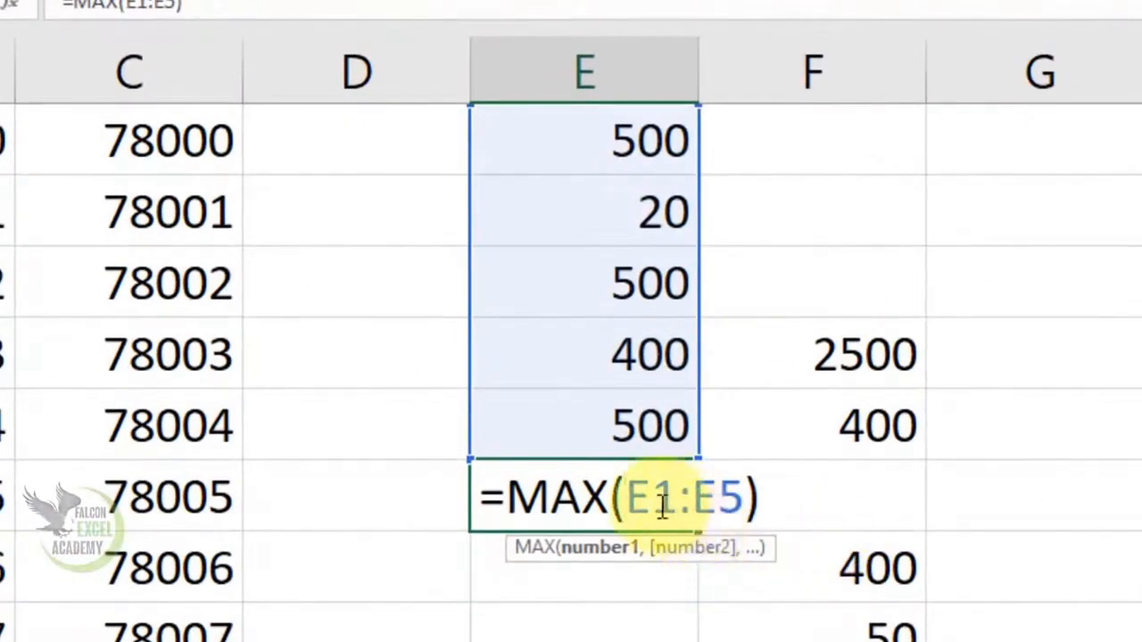
{"action": "left_click_drag", "start_coordinate": [654, 500], "coordinate": [678, 500]}
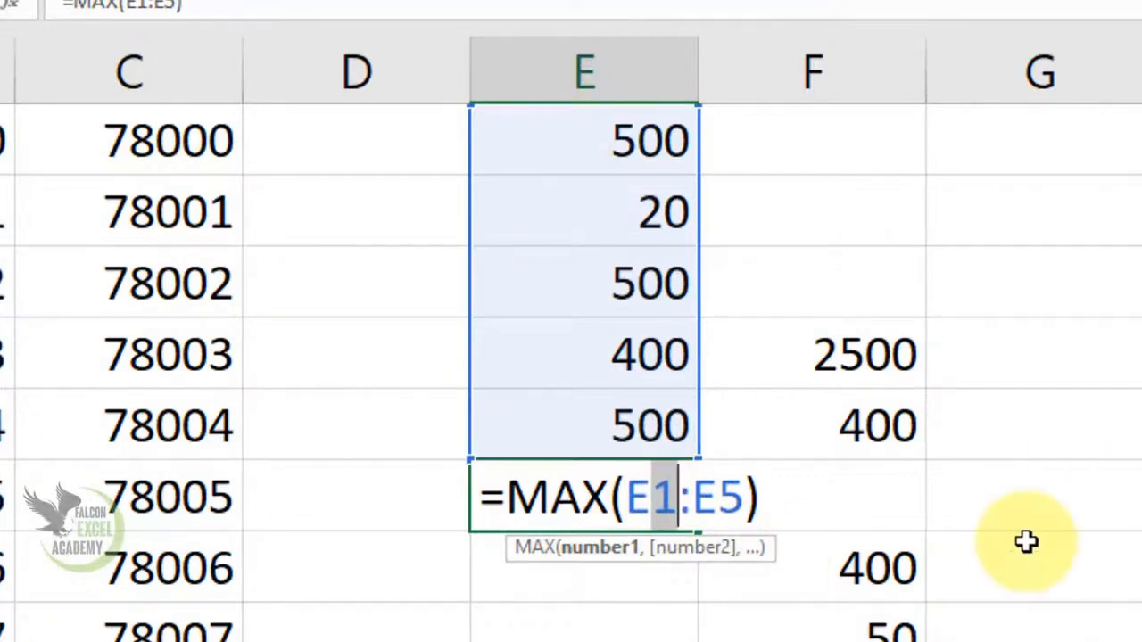
{"action": "key", "text": "BackSpace"}
{"action": "key", "text": "Return"}
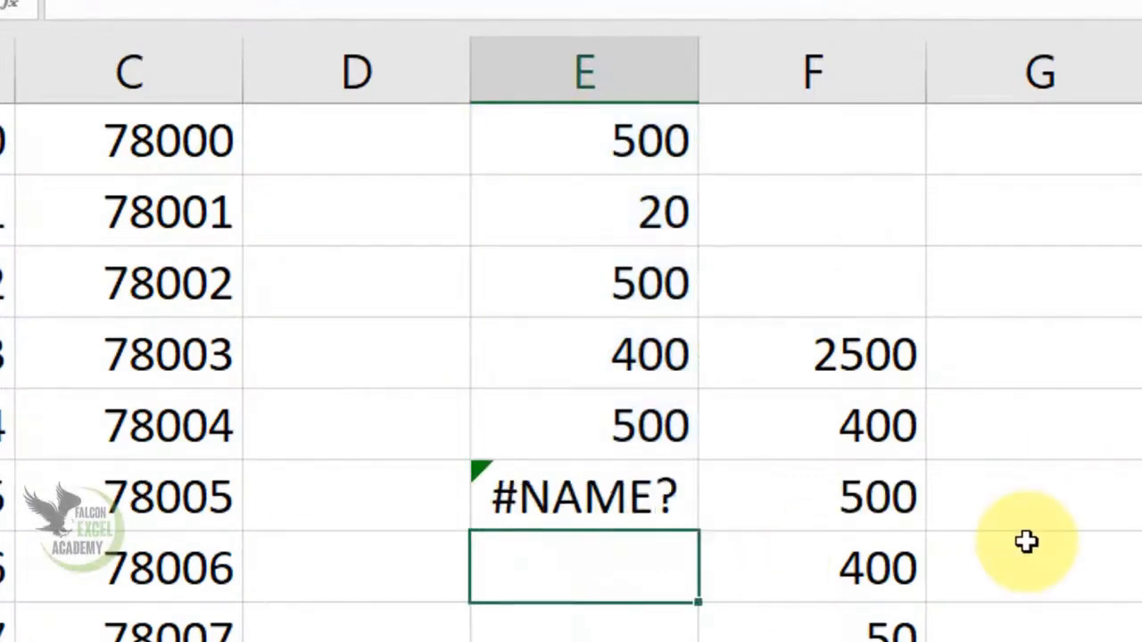
- Run Error Checking on the faulty formula in E6 and move its dialog clear of the data
{"action": "left_click", "coordinate": [674, 520]}
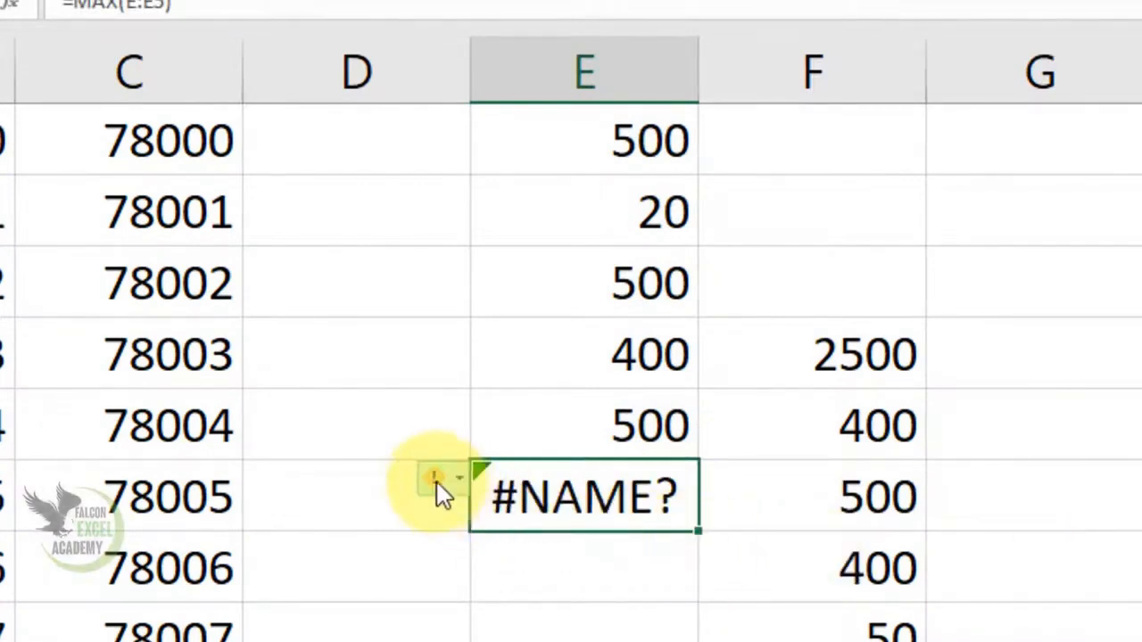
{"action": "mouse_move", "coordinate": [437, 486]}
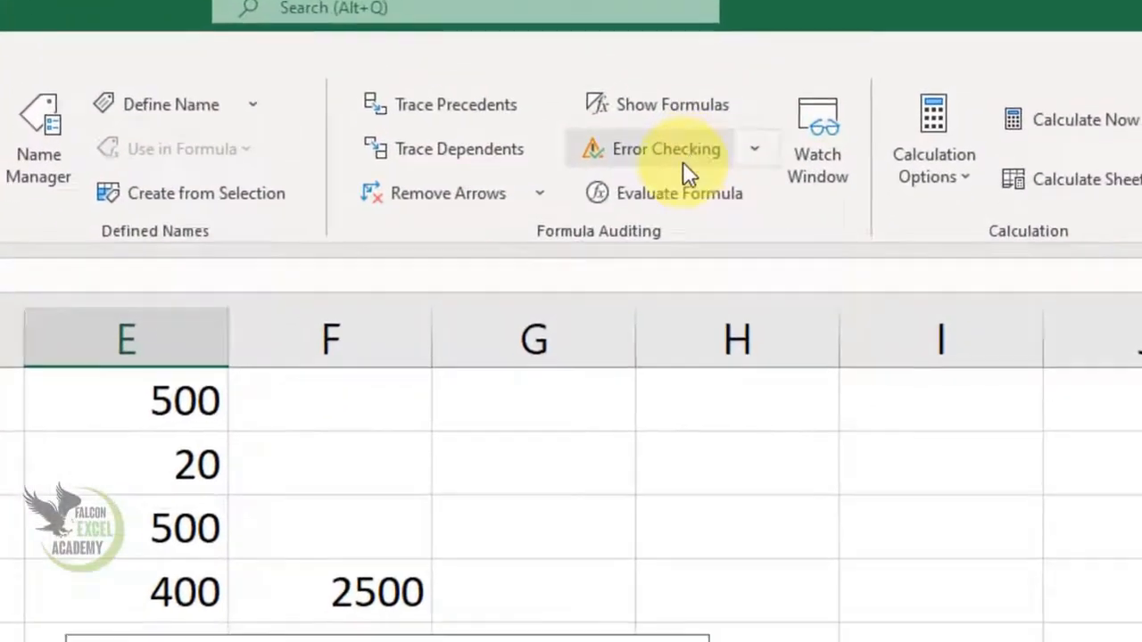
{"action": "left_click", "coordinate": [685, 161]}
{"action": "left_click_drag", "start_coordinate": [398, 352], "coordinate": [1013, 133]}
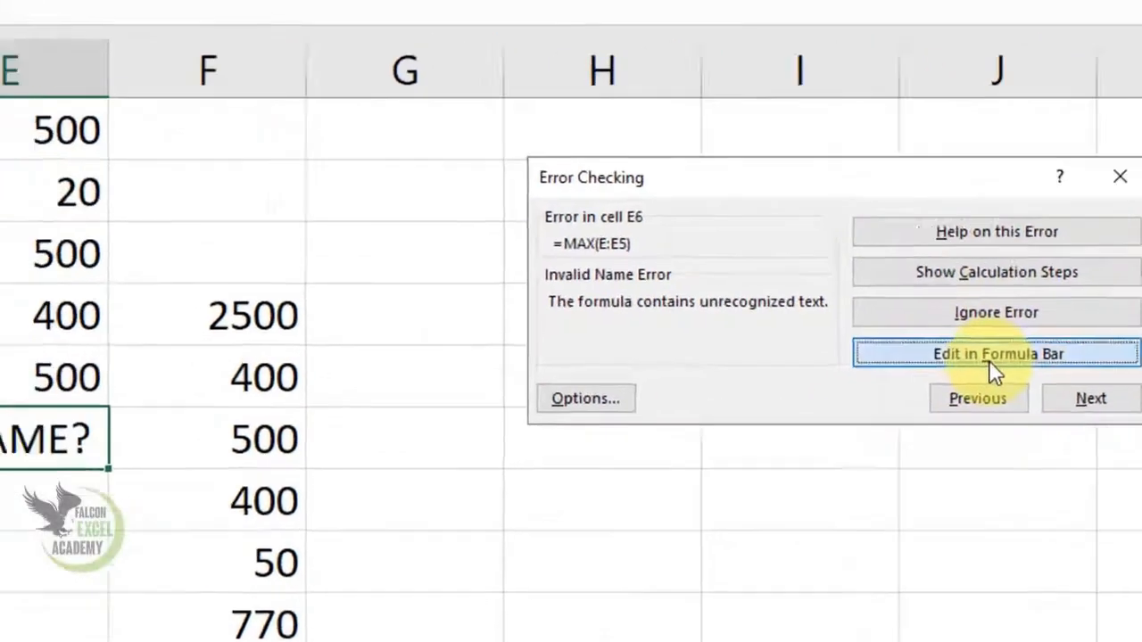
- Correct the formula in E6 to =MAX(E1:E5) from the error check and resume checking
{"action": "left_click", "coordinate": [846, 313]}
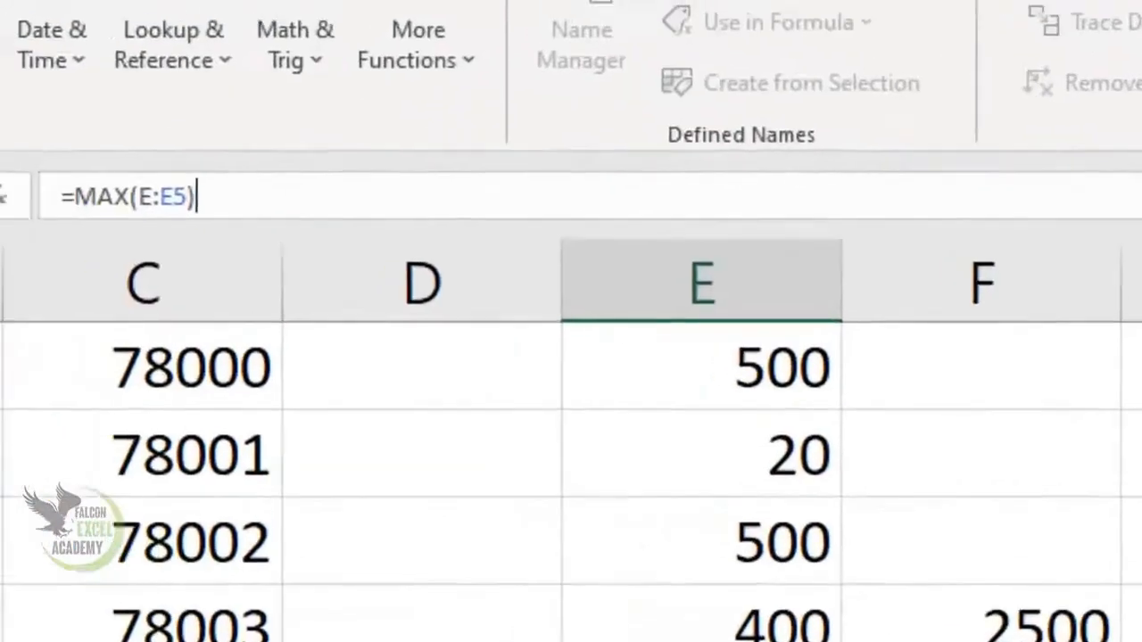
{"action": "left_click", "coordinate": [185, 212]}
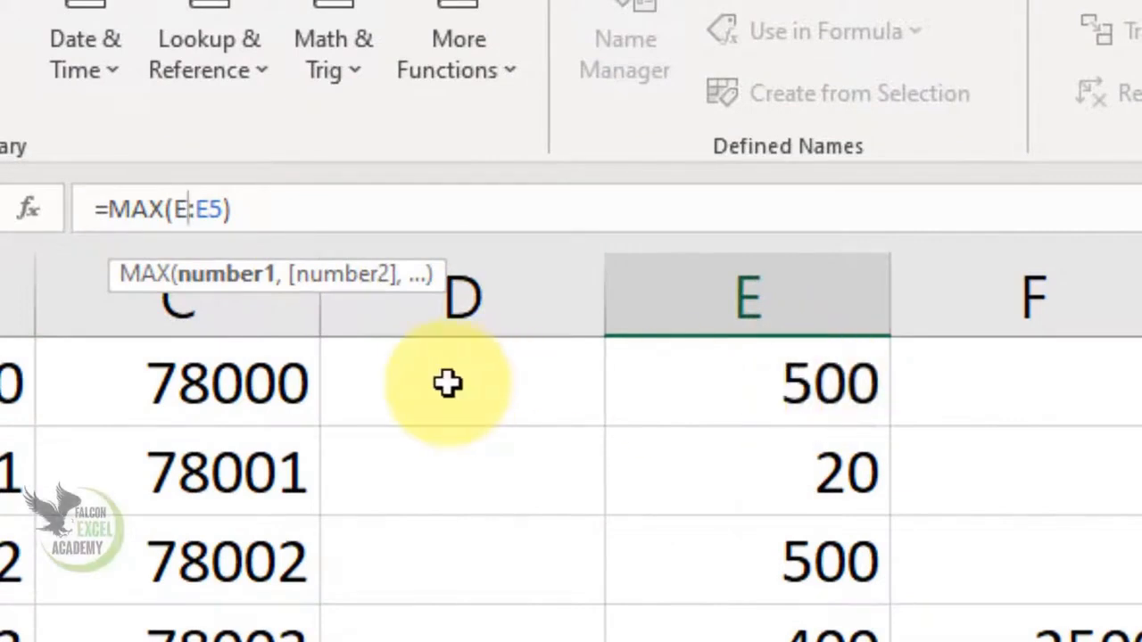
{"action": "key", "text": "BackSpace"}
{"action": "left_click_drag", "start_coordinate": [742, 400], "coordinate": [741, 635]}
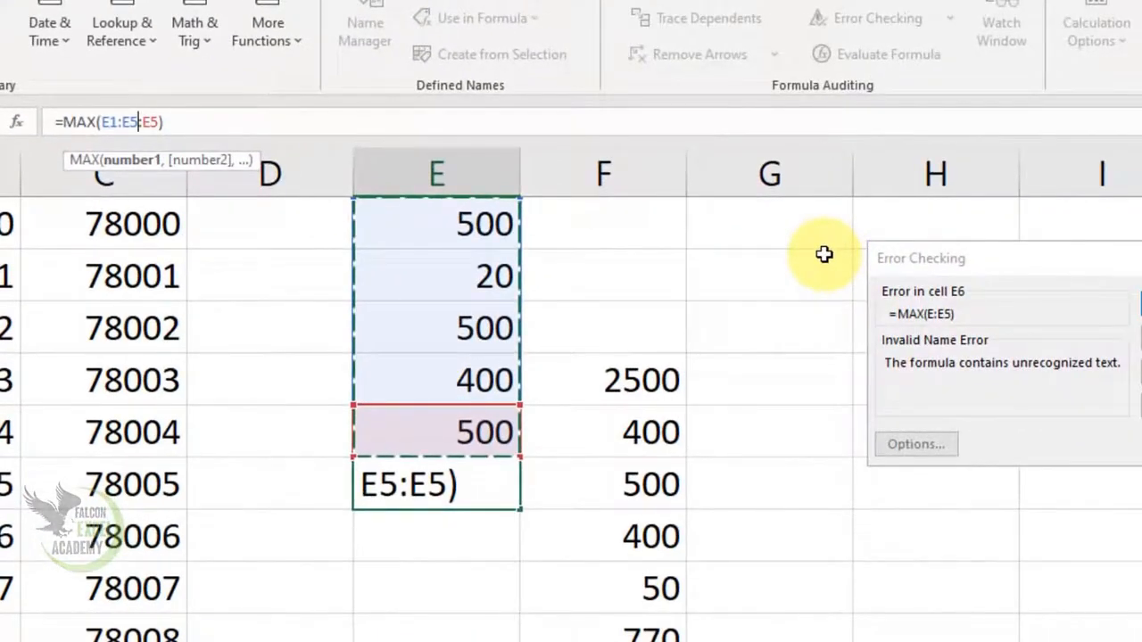
{"action": "left_click_drag", "start_coordinate": [140, 123], "coordinate": [183, 121]}
{"action": "key", "text": "BackSpace"}
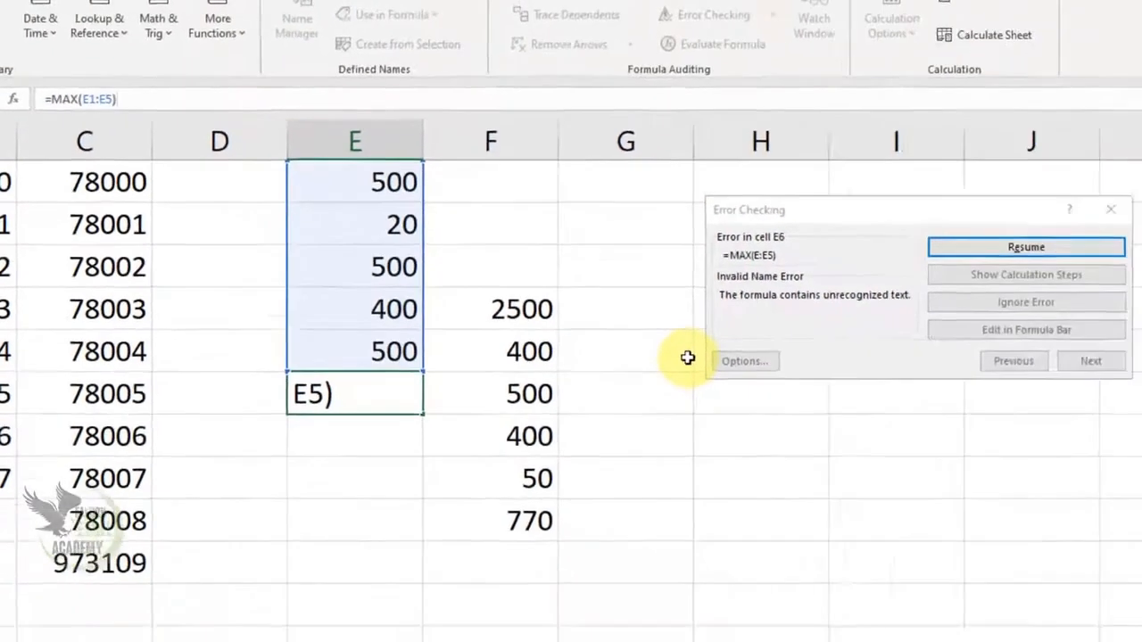
{"action": "key", "text": "Return"}
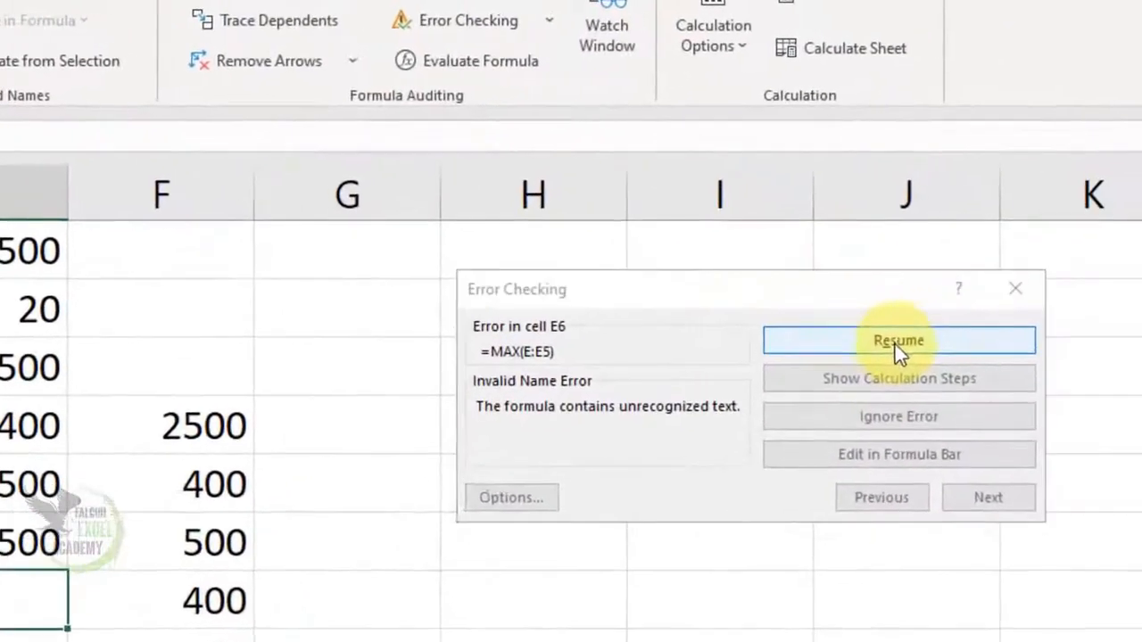
{"action": "left_click", "coordinate": [895, 345]}
- Select G10, run Error Checking on the sheet once more and dismiss the message
{"action": "left_click", "coordinate": [313, 615]}
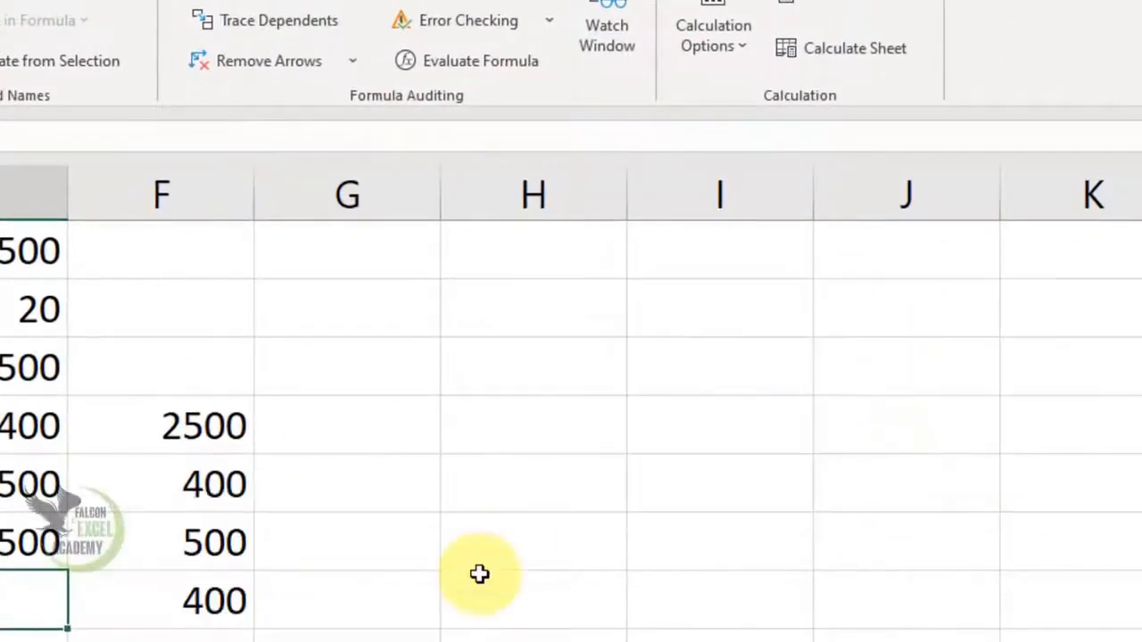
{"action": "left_click", "coordinate": [479, 576]}
{"action": "left_click", "coordinate": [442, 624]}
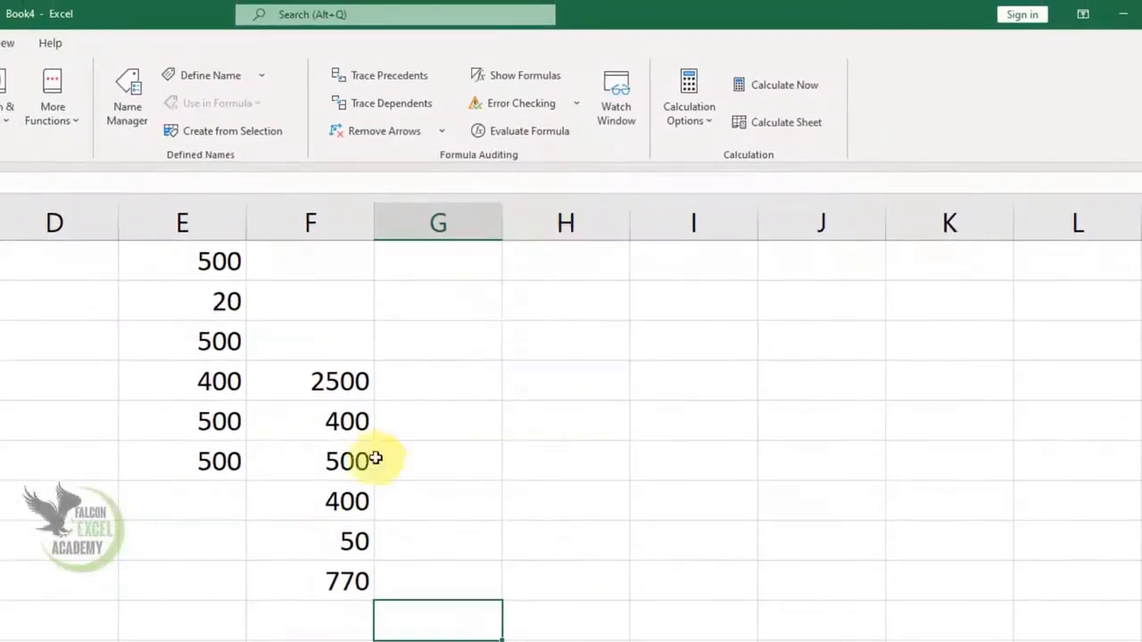
{"action": "left_click", "coordinate": [522, 105]}
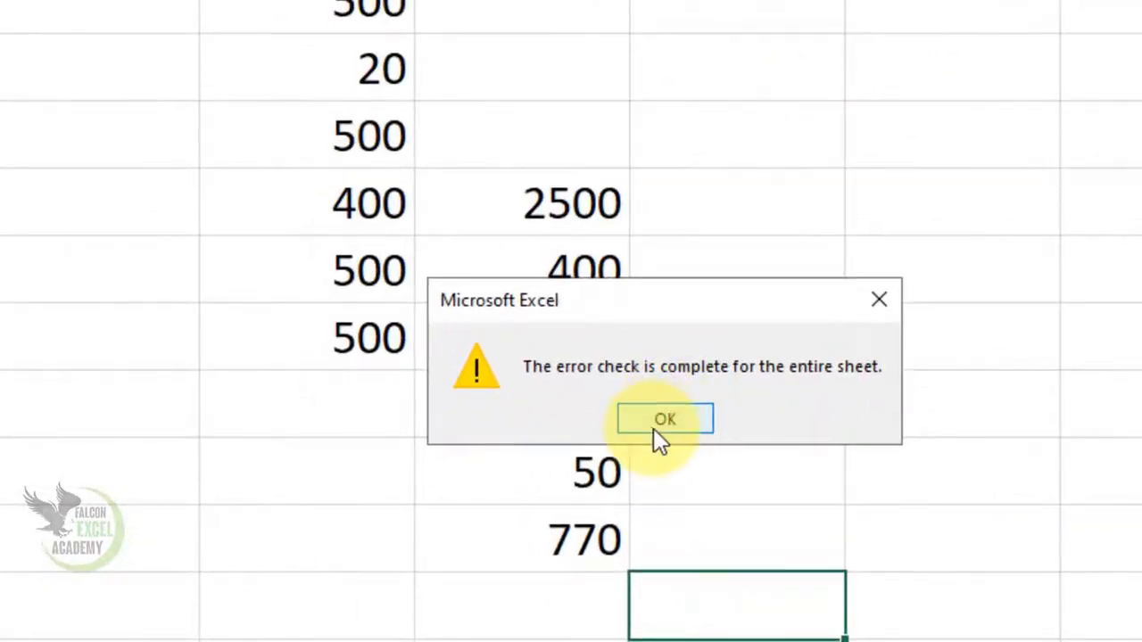
{"action": "left_click", "coordinate": [660, 425]}
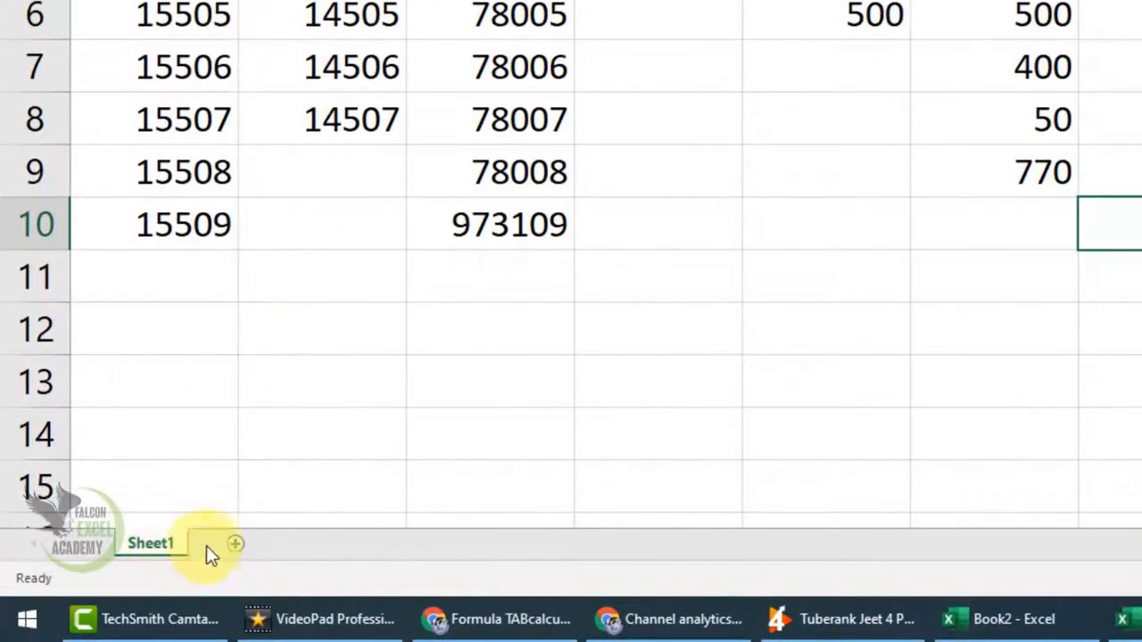
- Add the worksheets Sheet2, Sheet3 and Sheet4 and return to Sheet1
{"action": "left_click", "coordinate": [234, 545]}
{"action": "left_click", "coordinate": [301, 545]}
{"action": "left_click", "coordinate": [382, 545]}
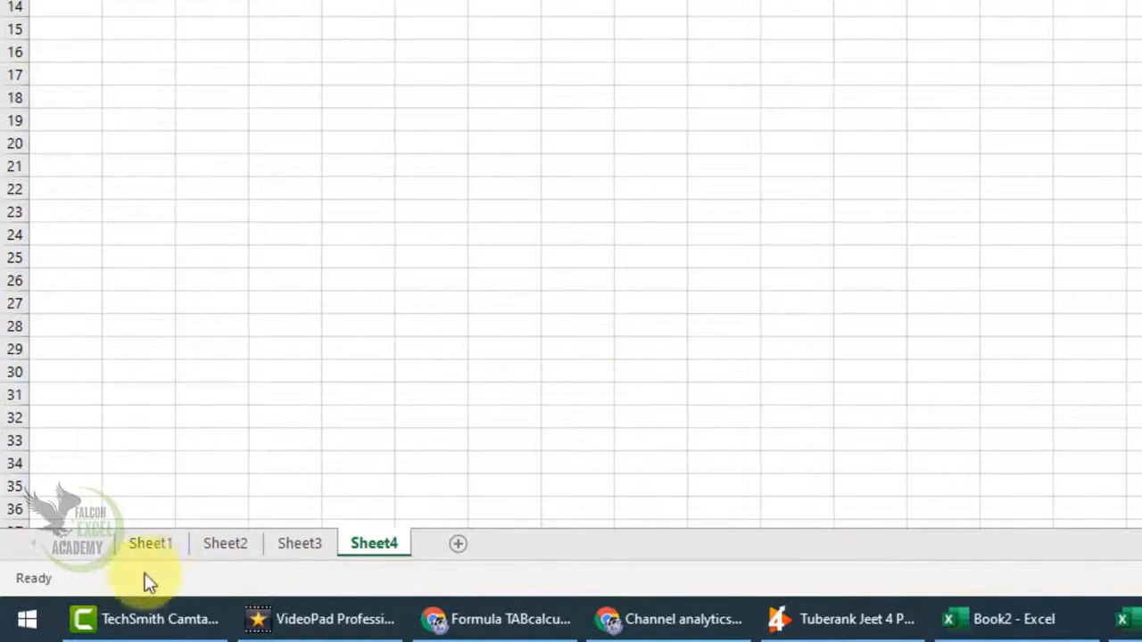
{"action": "left_click", "coordinate": [151, 543]}
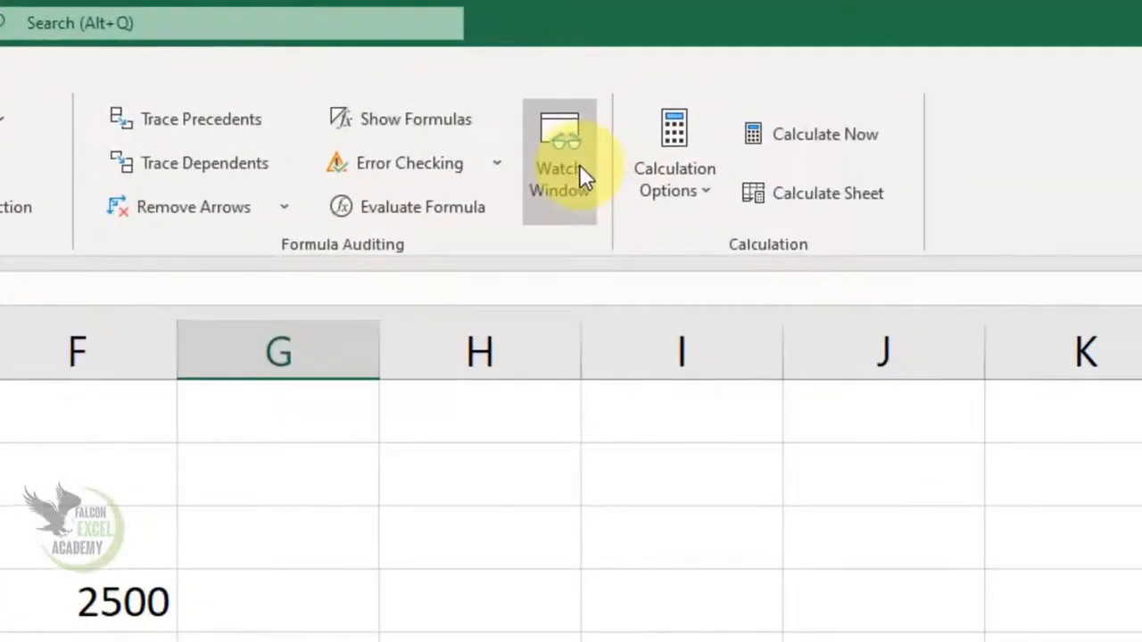
- Open the Watch Window and add a watch on cell G10 of Sheet1
{"action": "left_click", "coordinate": [580, 164]}
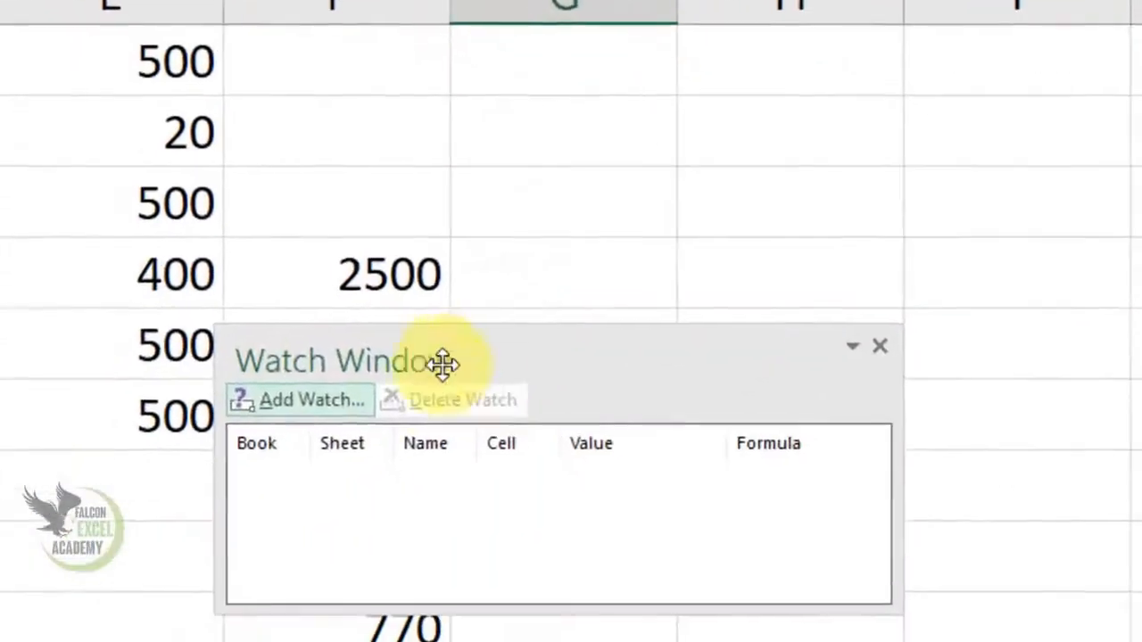
{"action": "left_click", "coordinate": [330, 403]}
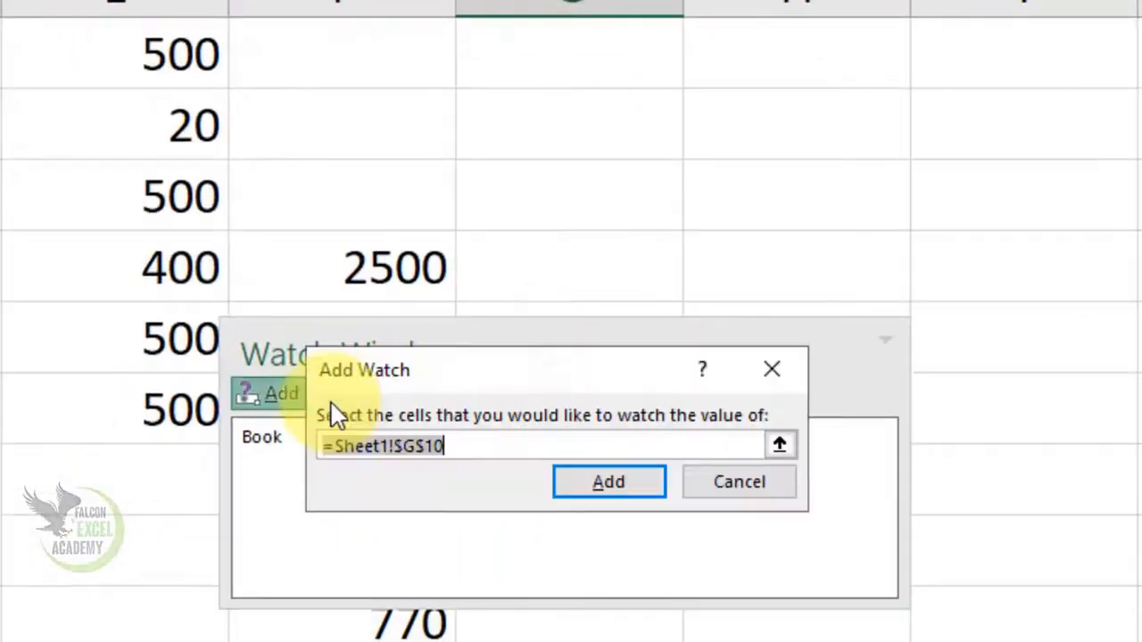
{"action": "left_click", "coordinate": [619, 498]}
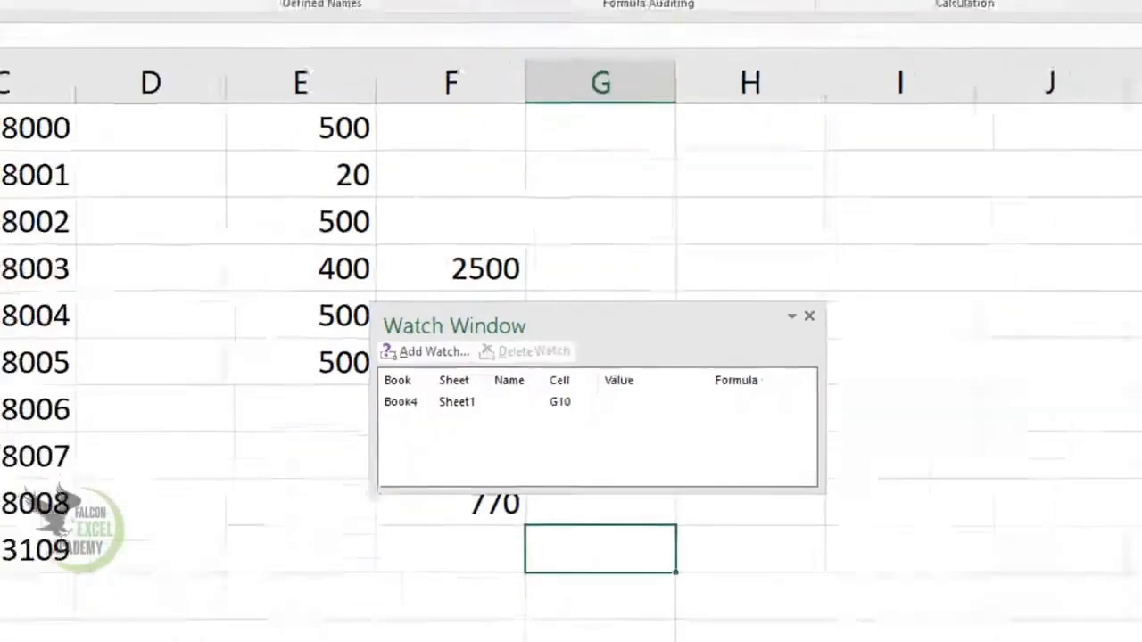
- Go to Sheet4 and add a watch on its cell A1 in the Watch Window
{"action": "left_click", "coordinate": [159, 611]}
{"action": "left_click", "coordinate": [398, 409]}
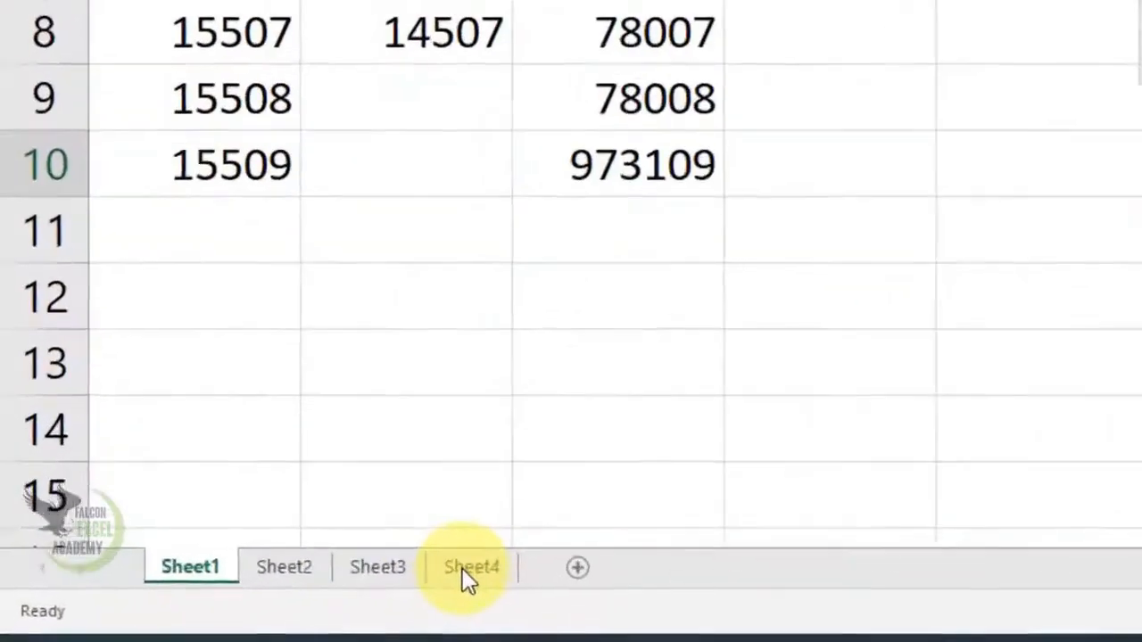
{"action": "left_click", "coordinate": [201, 611]}
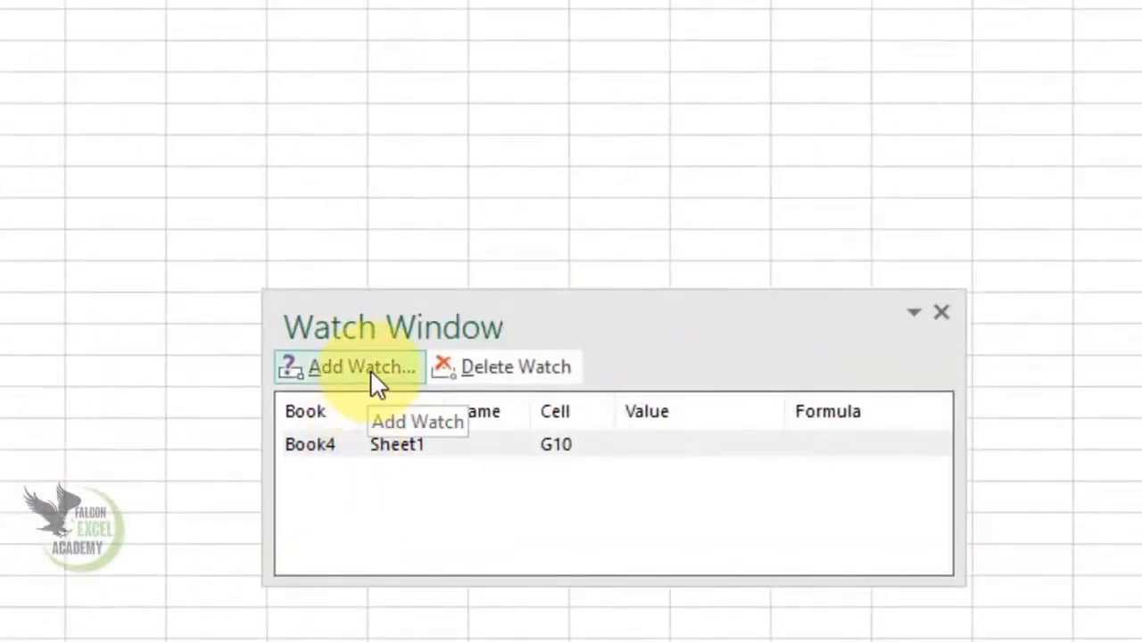
{"action": "left_click", "coordinate": [370, 370]}
{"action": "left_click", "coordinate": [675, 470]}
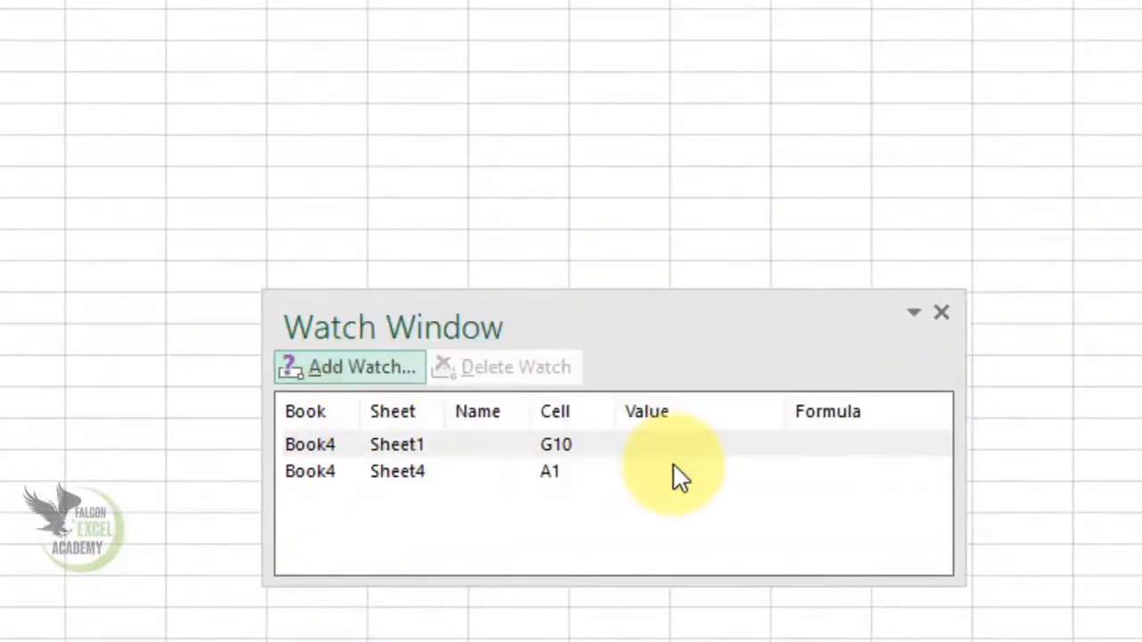
- Jump between the watched cells G10 on Sheet1 and A1 on Sheet4 from the Watch Window, finishing on Sheet1
{"action": "left_click", "coordinate": [415, 447]}
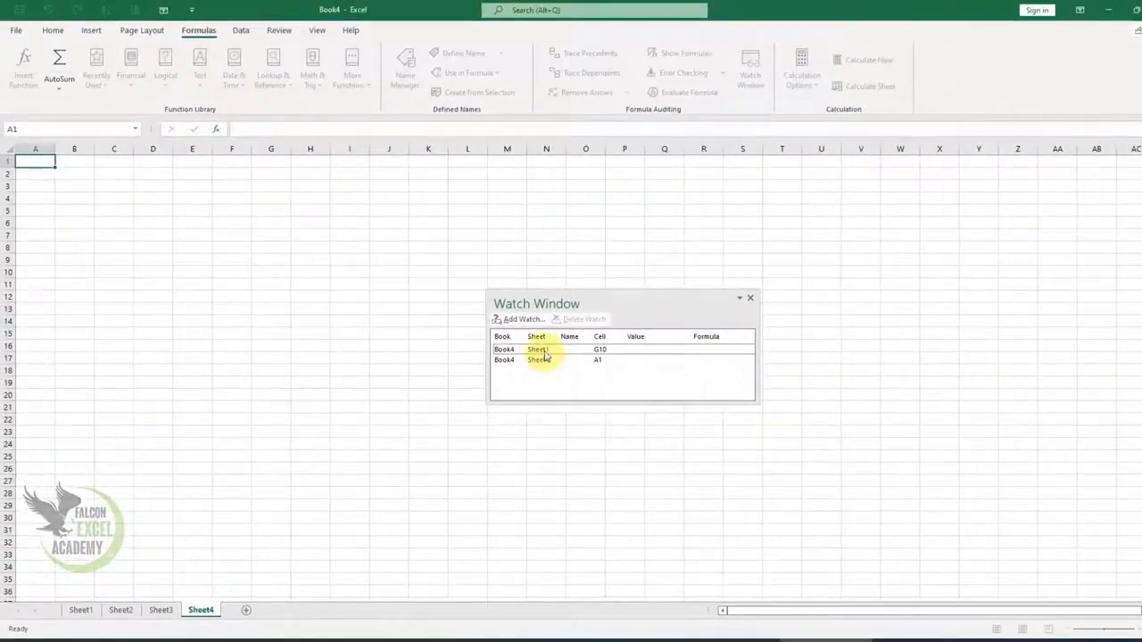
{"action": "double_click", "coordinate": [545, 353]}
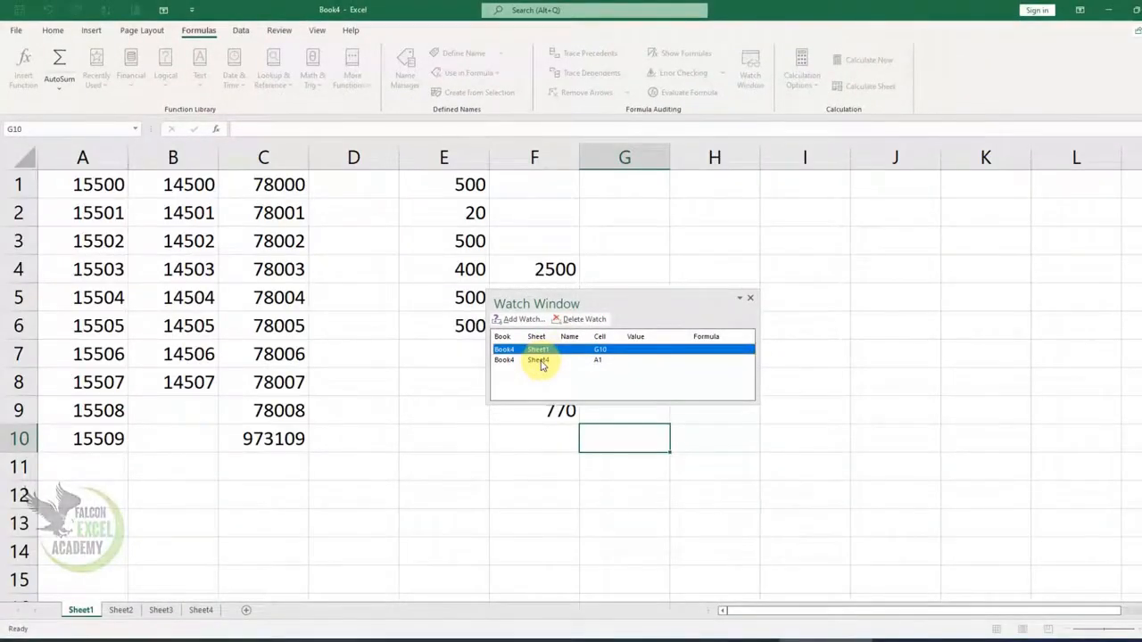
{"action": "double_click", "coordinate": [541, 360]}
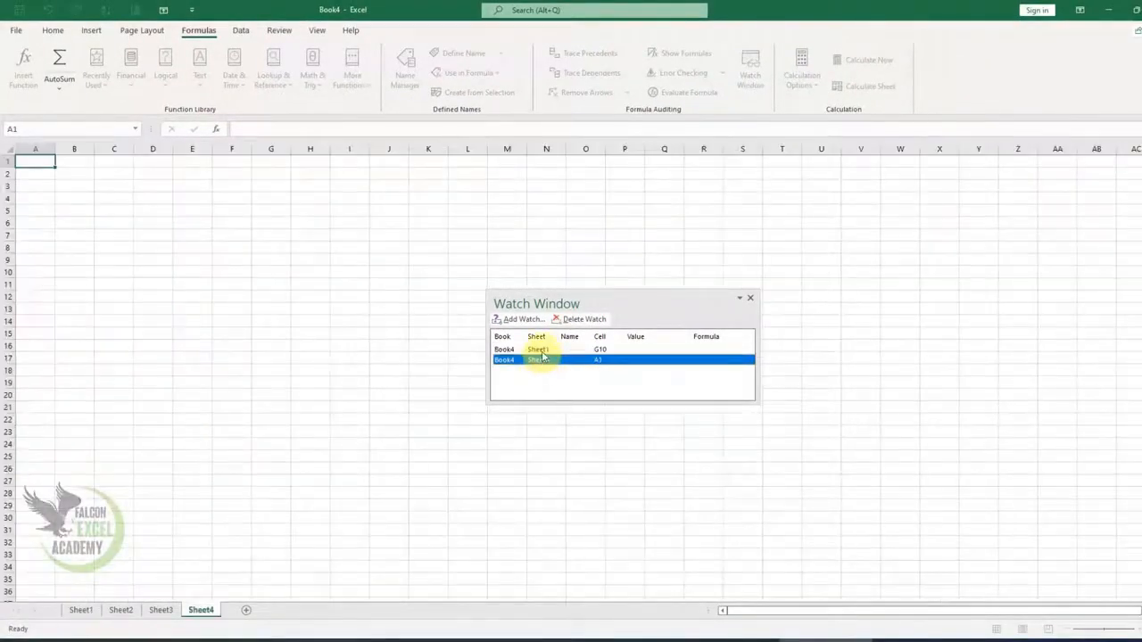
{"action": "double_click", "coordinate": [541, 349]}
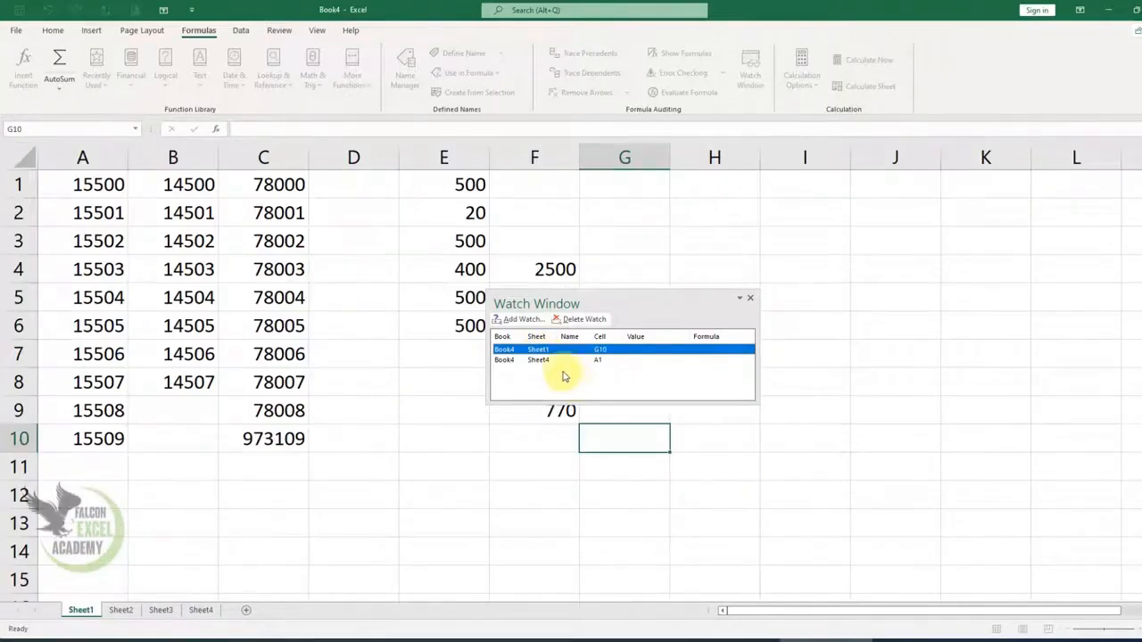
- Delete the watches on Sheet1 G10 and Sheet4 A1 and close the Watch Window
{"action": "left_click", "coordinate": [578, 318]}
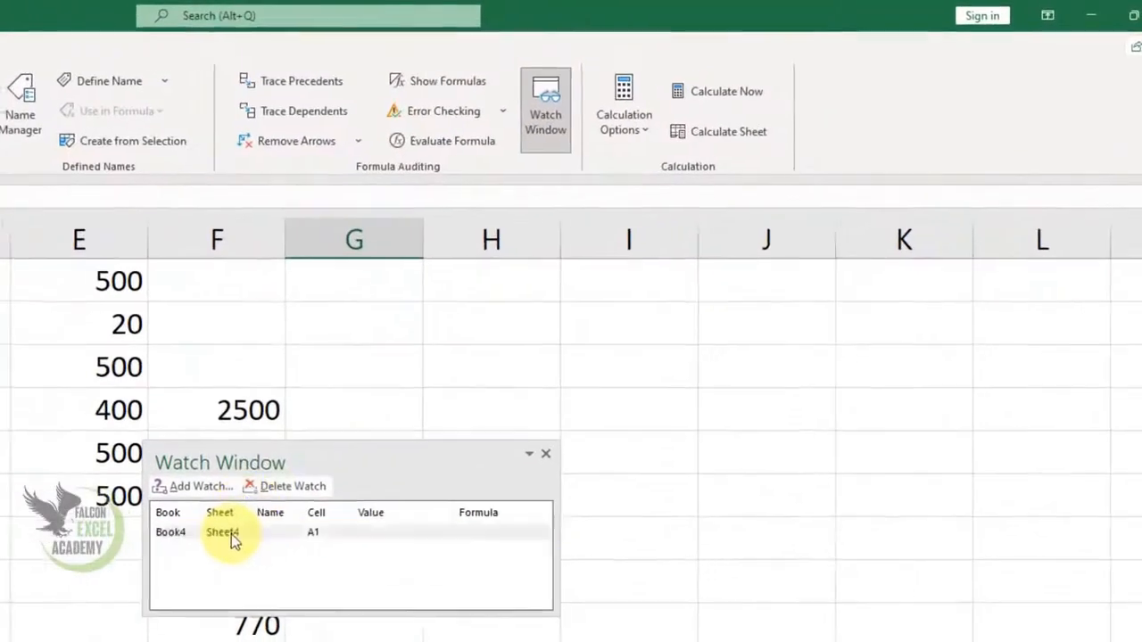
{"action": "left_click", "coordinate": [488, 384]}
{"action": "left_click", "coordinate": [532, 349]}
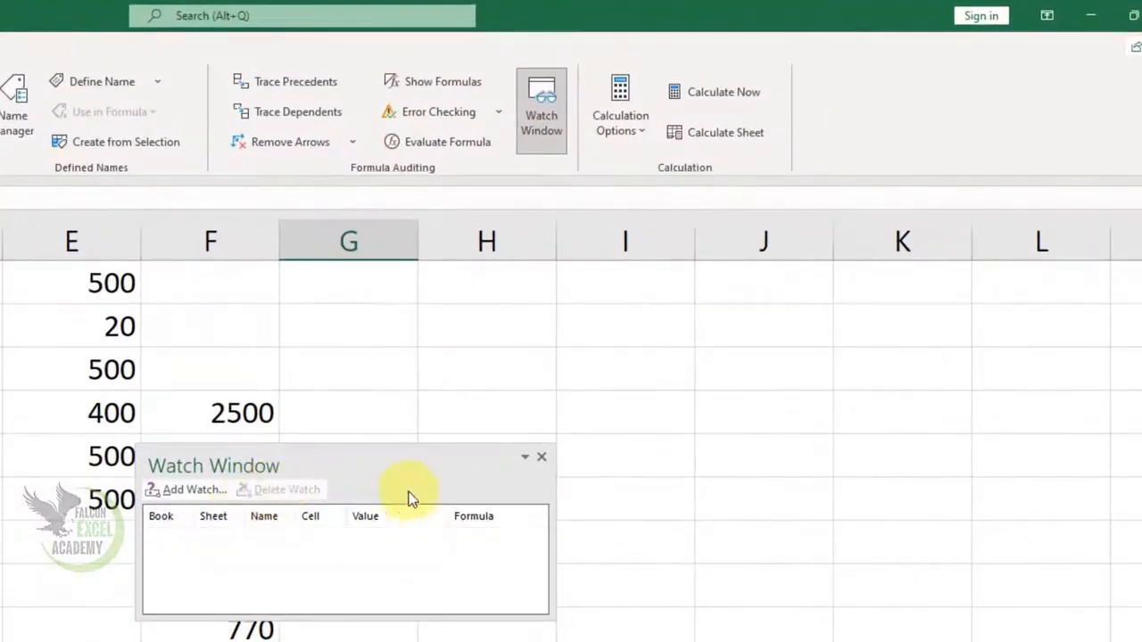
{"action": "left_click", "coordinate": [541, 460]}
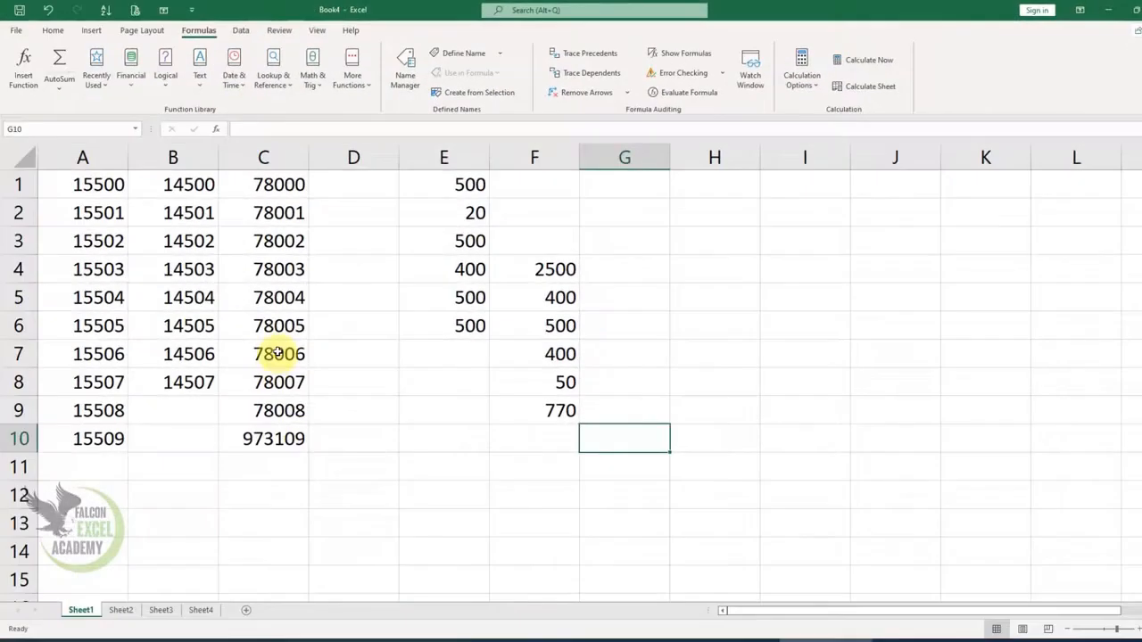
- Replace the values in C7, C8 and C9 with 5454, 454 and 545
{"action": "left_click", "coordinate": [280, 354]}
{"action": "type", "text": "5454"}
{"action": "key", "text": "Return"}
{"action": "type", "text": "454"}
{"action": "key", "text": "Return"}
{"action": "type", "text": "545"}
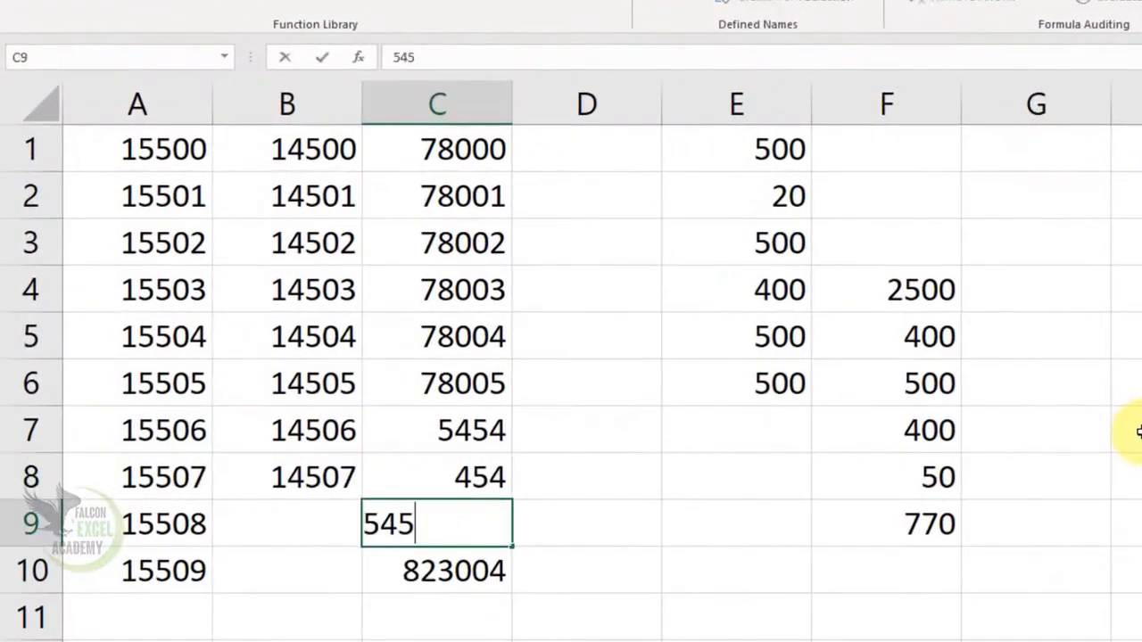
{"action": "key", "text": "Return"}
- Return to the upper changed cells in column C and enter 655565 in C8 to test automatic recalculation
{"action": "key", "text": "Up"}
{"action": "key", "text": "Up"}
{"action": "key", "text": "Up"}
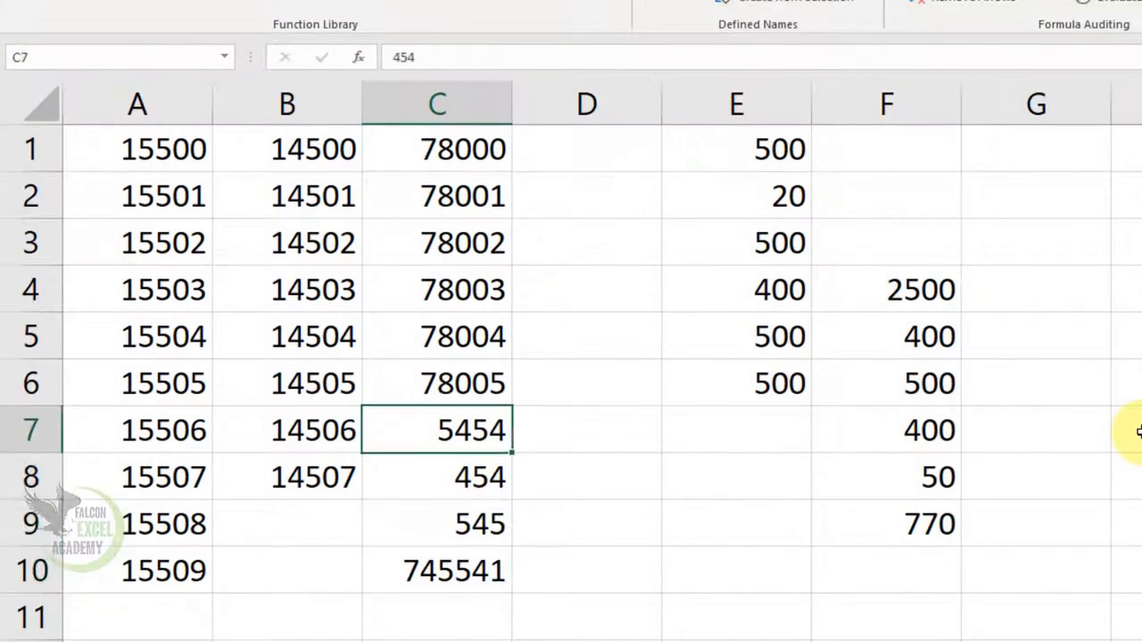
{"action": "key", "text": "F2"}
{"action": "key", "text": "Return"}
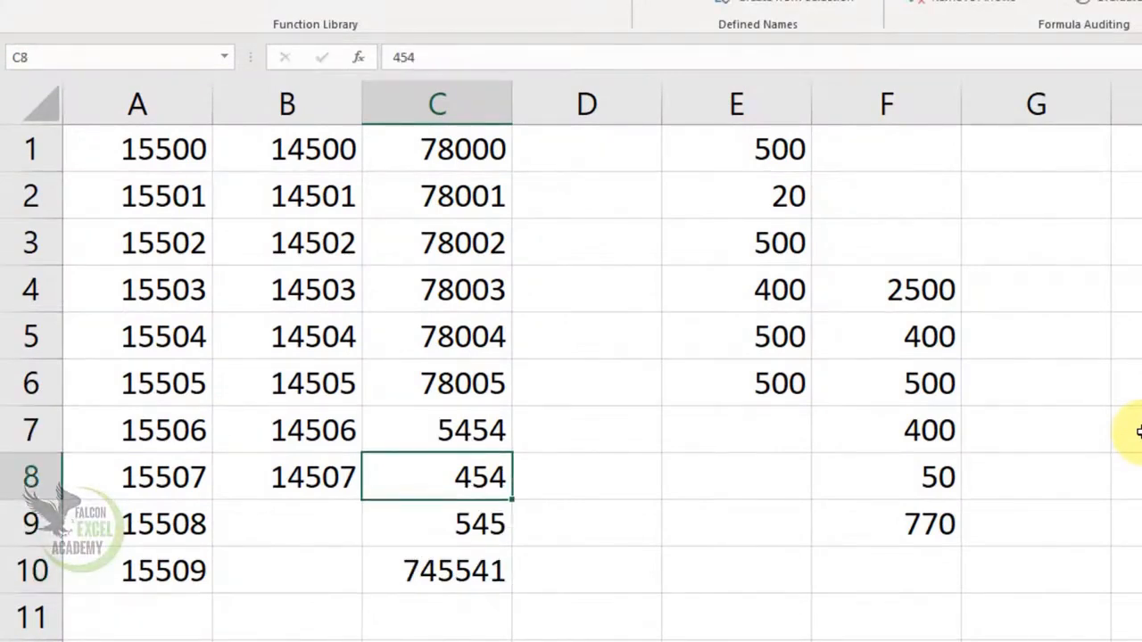
{"action": "type", "text": "655565"}
{"action": "key", "text": "Return"}
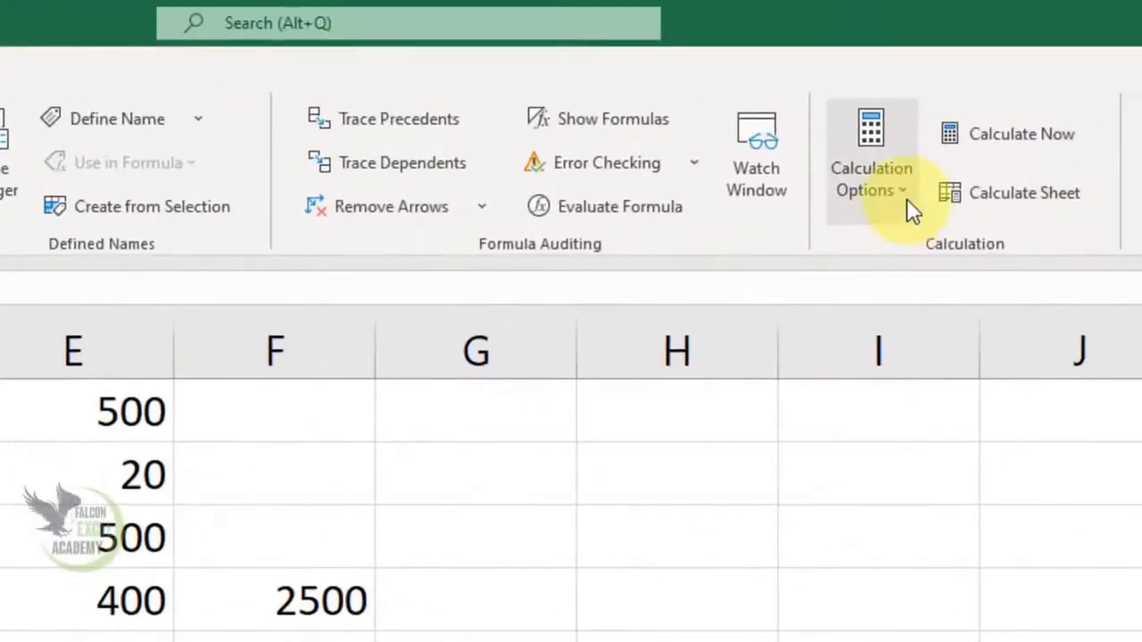
- Switch the calculation option to Manual and test it by entering 454 and 5454 in turn in C8
{"action": "left_click", "coordinate": [906, 199]}
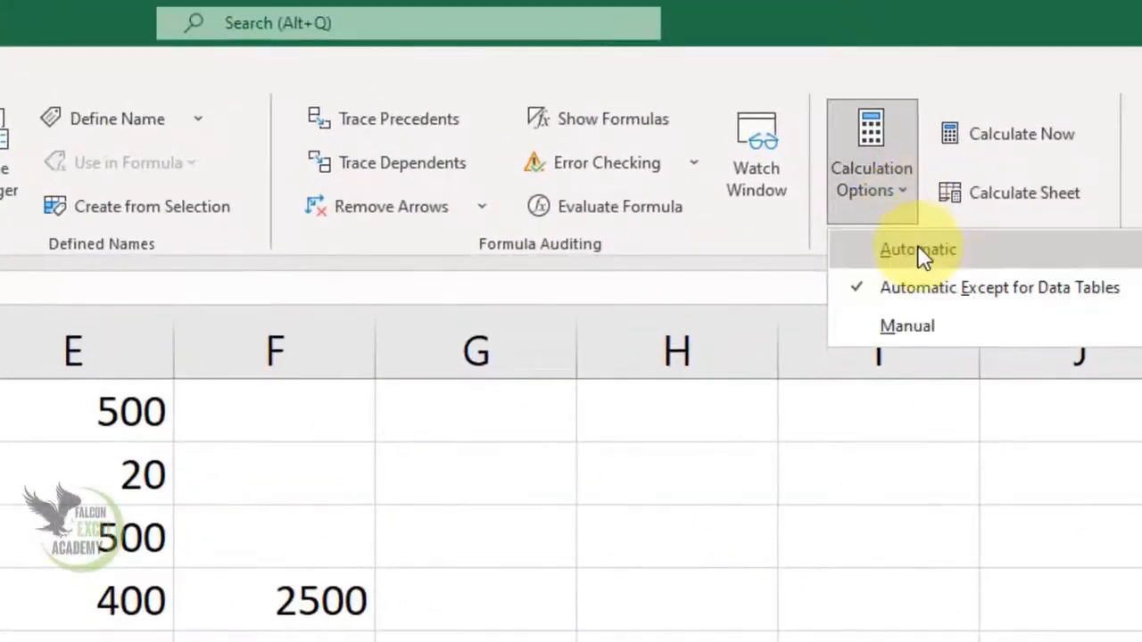
{"action": "left_click", "coordinate": [925, 332]}
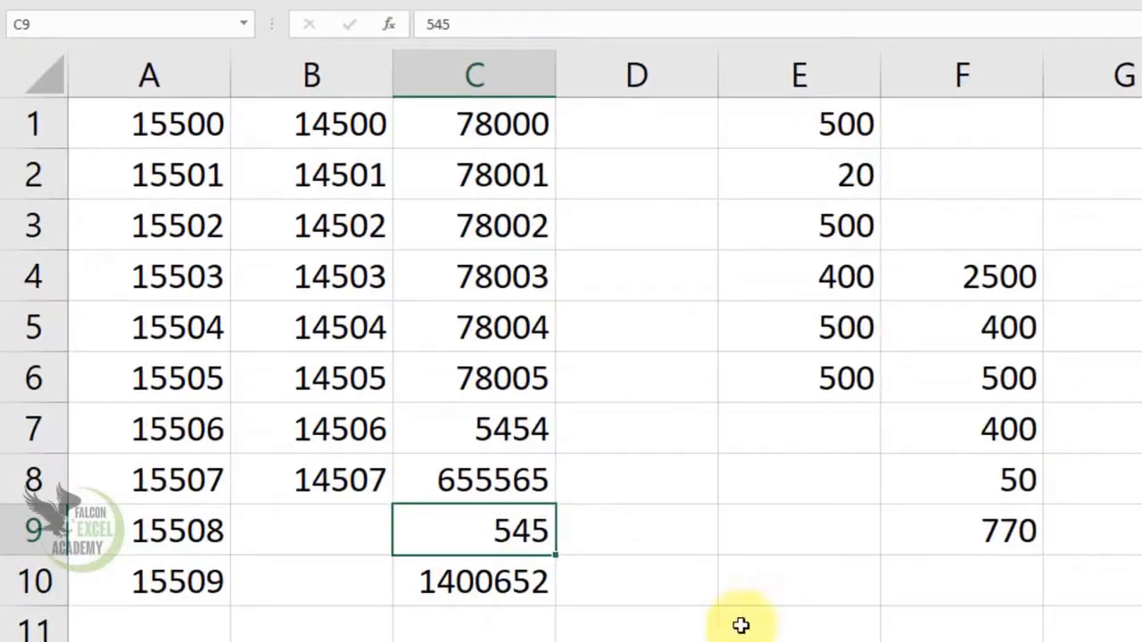
{"action": "left_click", "coordinate": [509, 472]}
{"action": "type", "text": "454"}
{"action": "key", "text": "Return"}
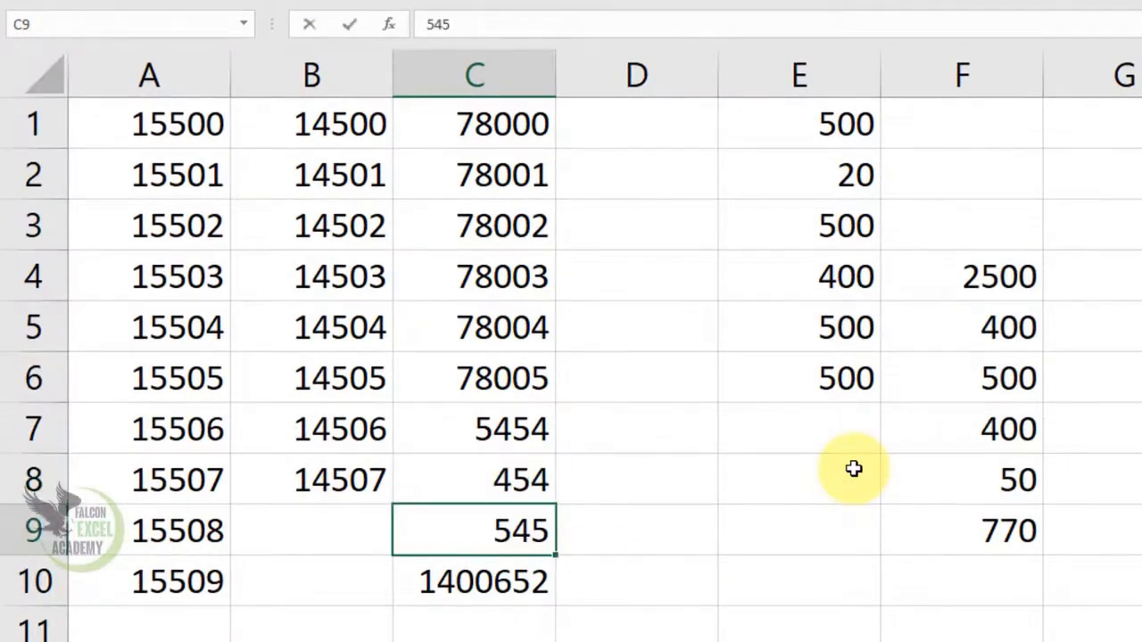
{"action": "key", "text": "Down"}
{"action": "key", "text": "Up"}
{"action": "key", "text": "Up"}
{"action": "type", "text": "5454"}
{"action": "key", "text": "Return"}
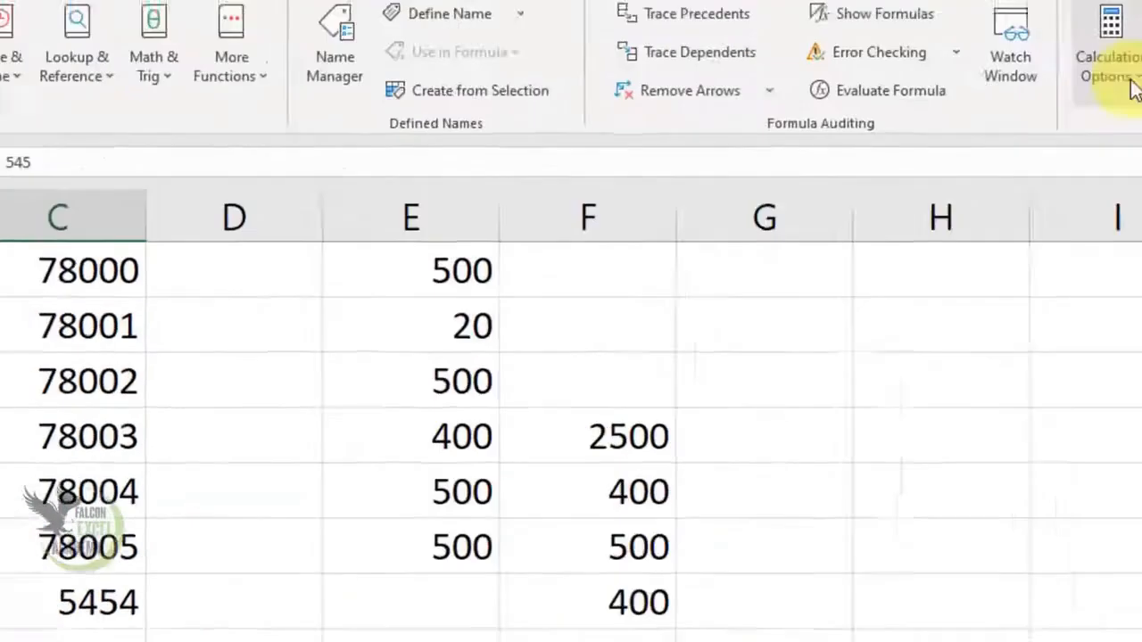
- Restore automatic calculation so the total in C10 recalculates, and select the empty cell F13
{"action": "left_click", "coordinate": [1127, 89]}
{"action": "left_click", "coordinate": [895, 230]}
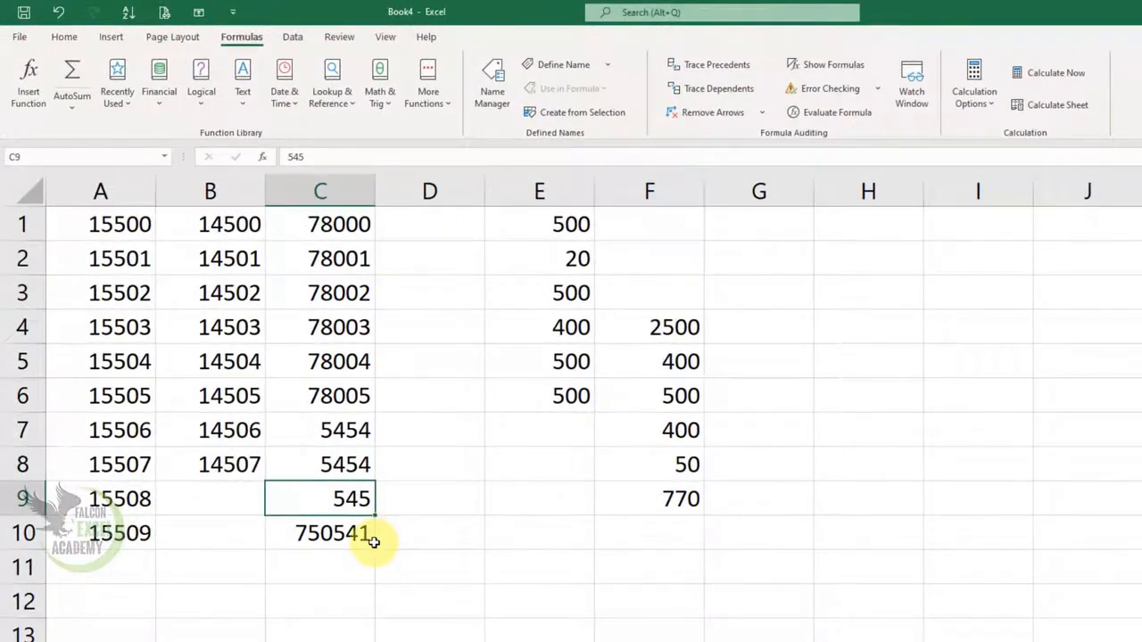
{"action": "left_click", "coordinate": [615, 627]}
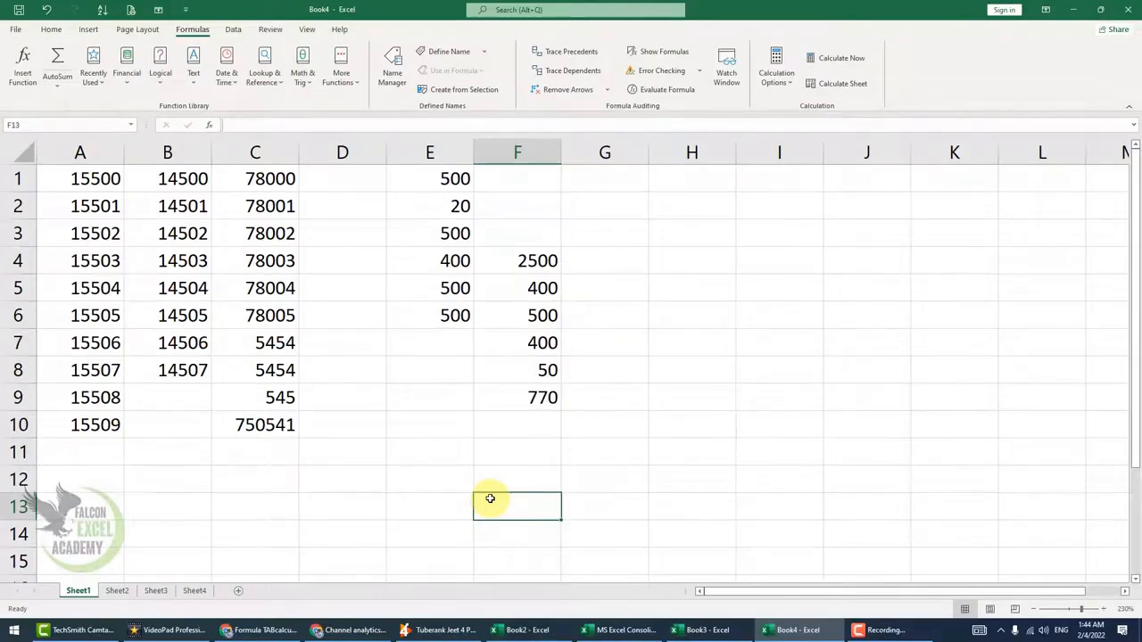